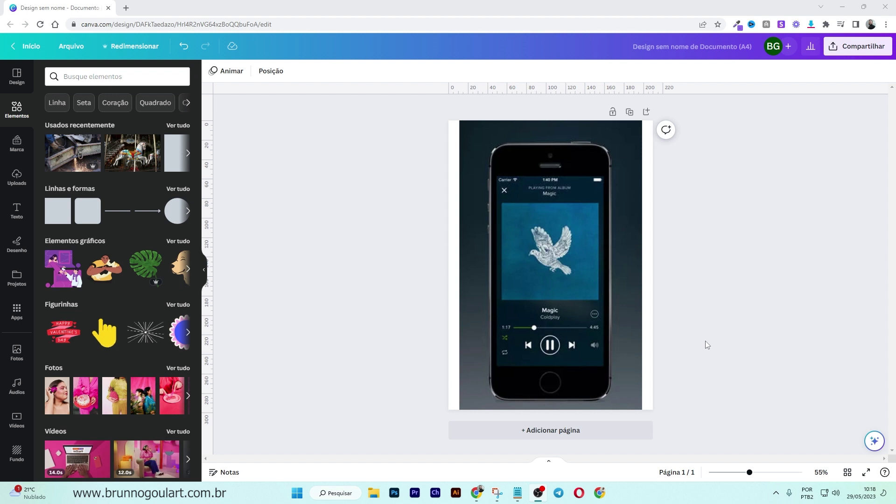
- Move the phone reference picture against the page's left edge
mouse_move(594, 264)
mouse_down()
mouse_move(610, 265)
mouse_move(582, 266)
mouse_up()
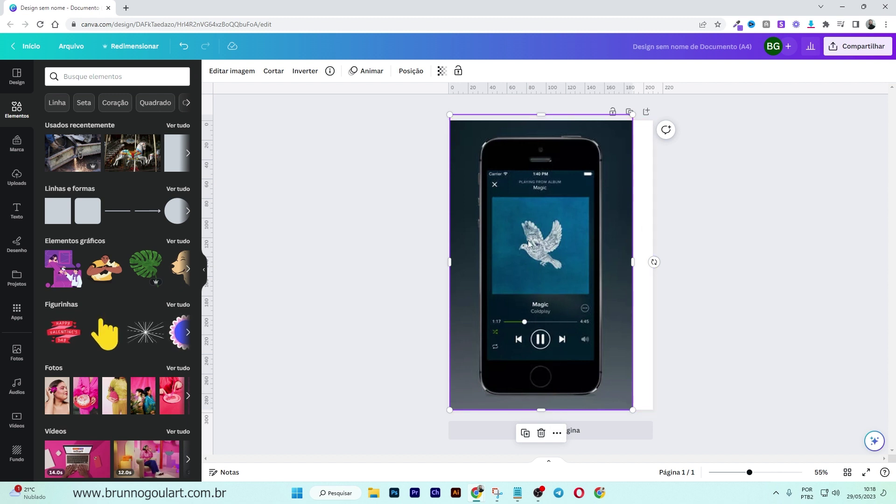
- View the design types available for a new design in a separate Canva home page, and close that page
key(ctrl+t)
click(257, 40)
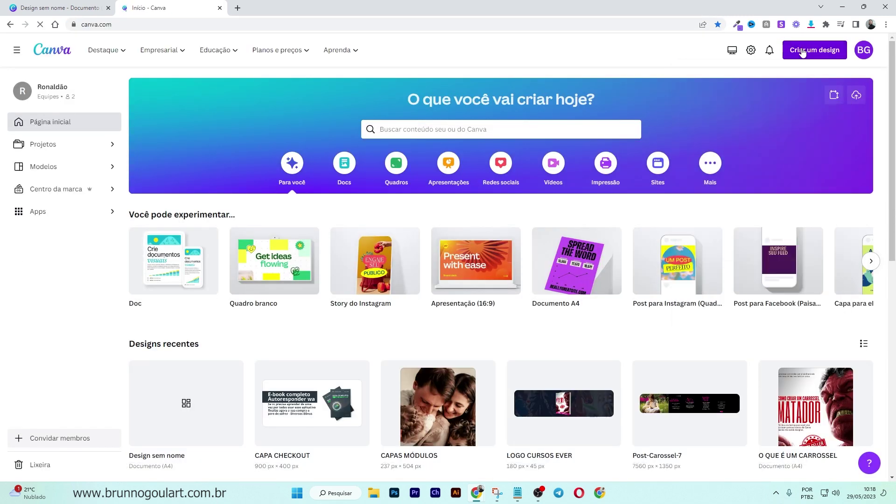
click(802, 51)
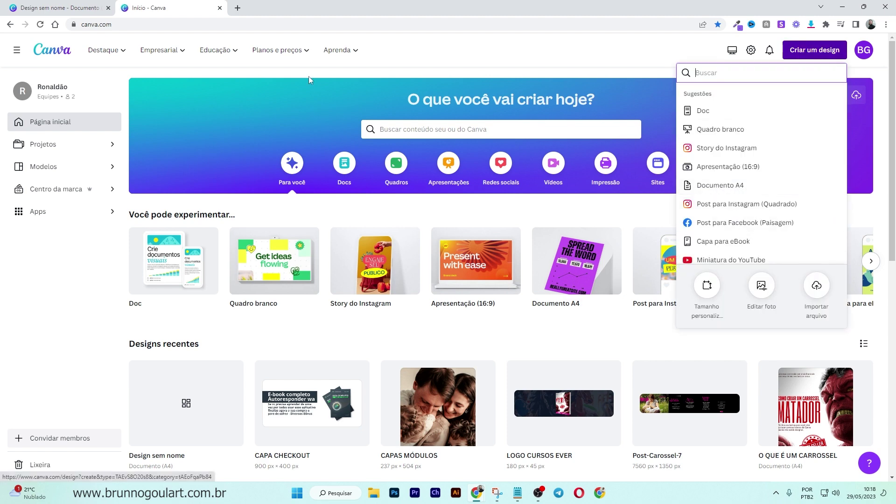
click(220, 8)
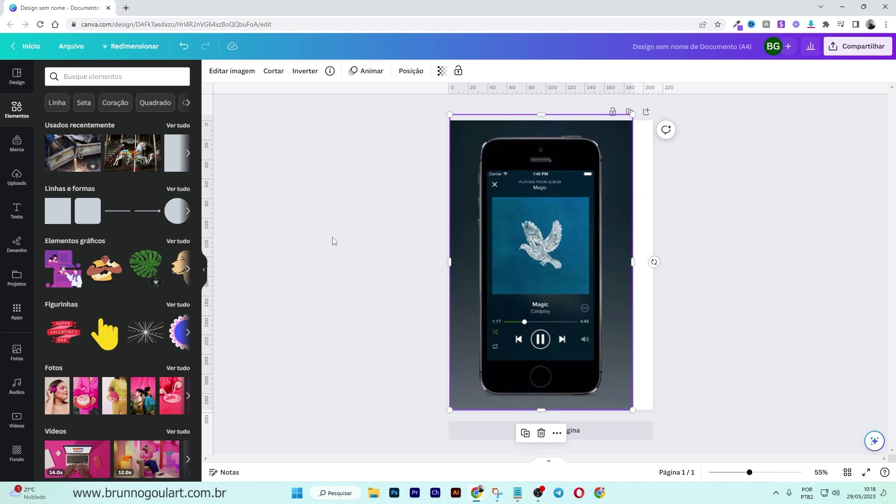
- Duplicate the page and remove the phone picture from page 1, keeping the copy on page 2 as reference
click(630, 112)
click(529, 288)
key(Delete)
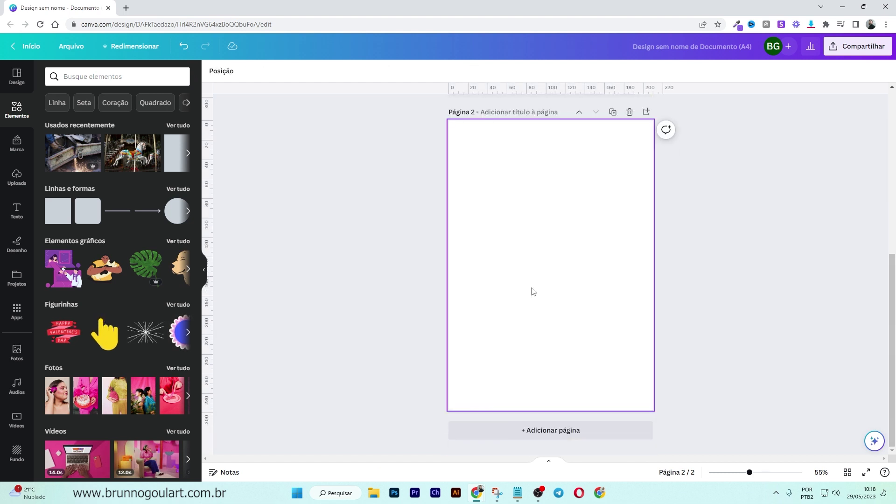
key(ctrl+z)
key(ctrl+z)
key(ctrl+z)
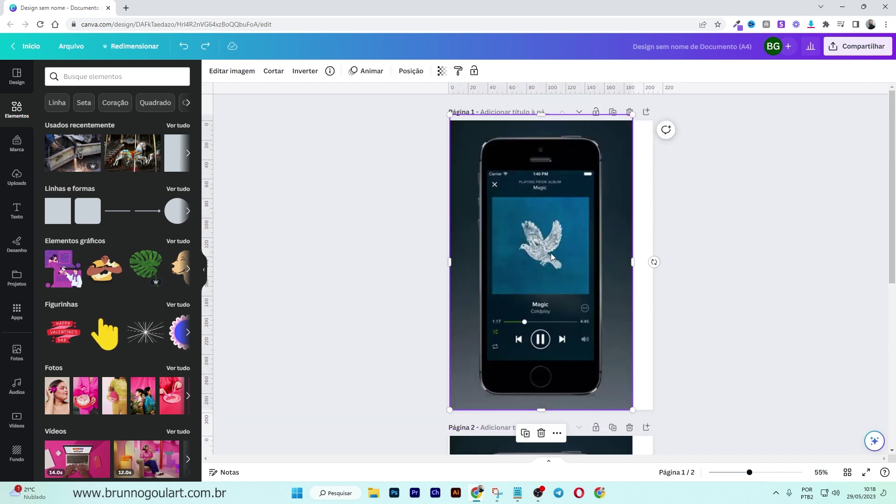
scroll(562, 263, down, 2)
scroll(563, 263, up, 2)
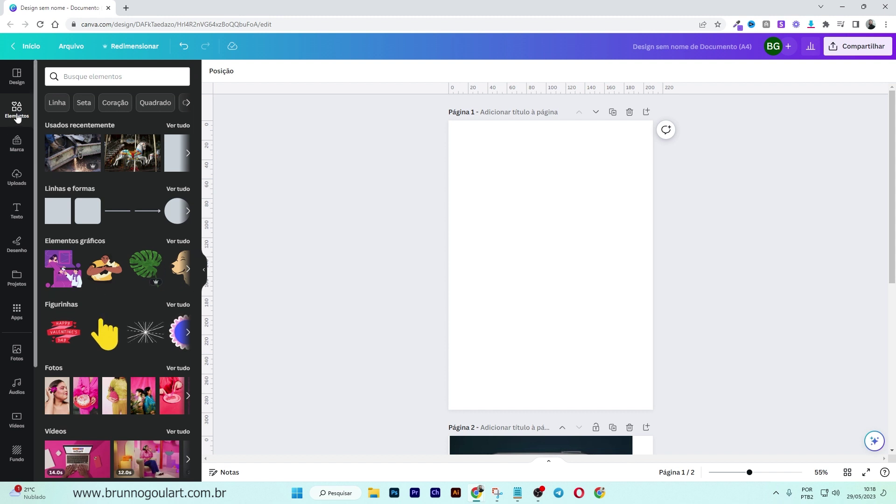
- Add a square photo frame to page 1 and enlarge it to leave about 20 mm margins above and on both sides
scroll(73, 223, down, 10)
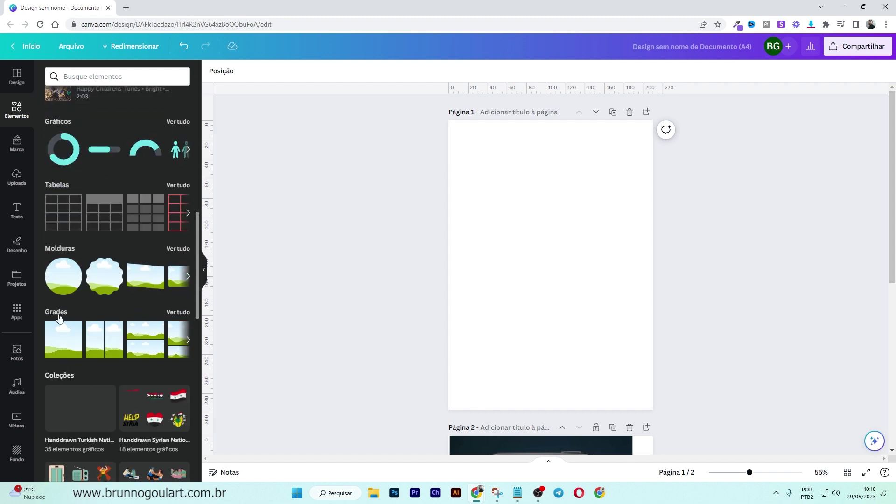
click(59, 255)
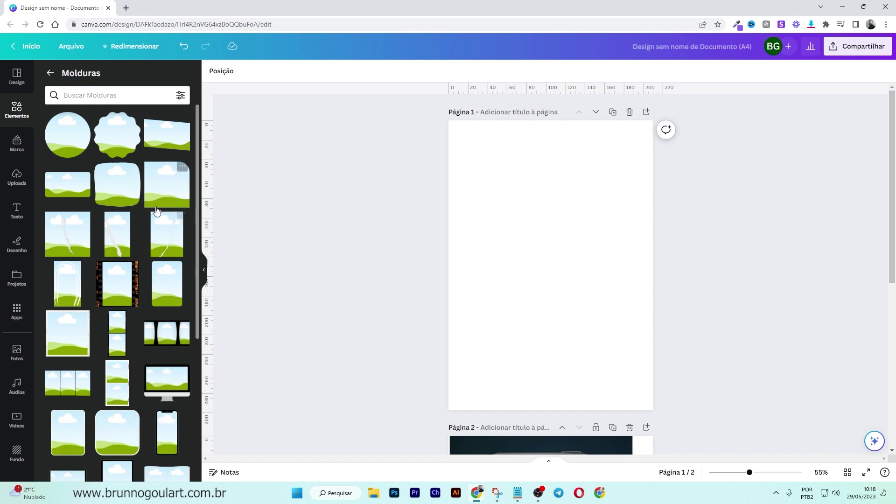
scroll(153, 266, down, 10)
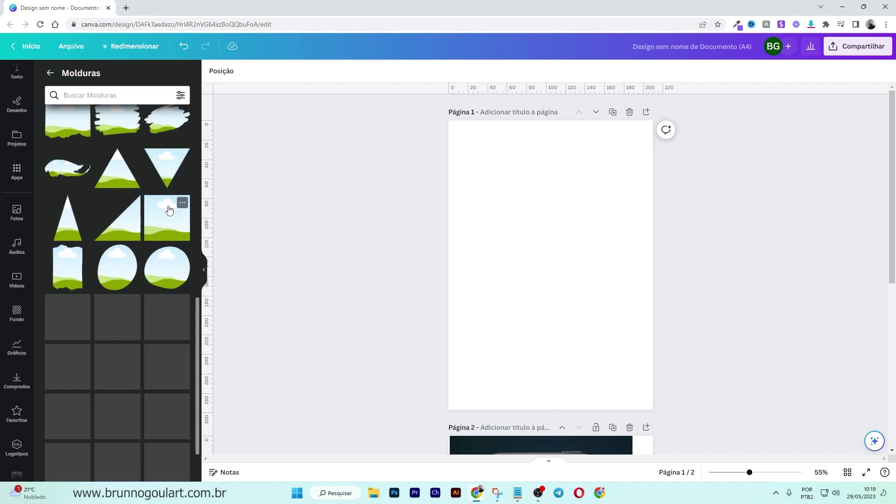
click(169, 210)
drag(527, 263, 497, 192)
drag(573, 245, 619, 318)
click(509, 381)
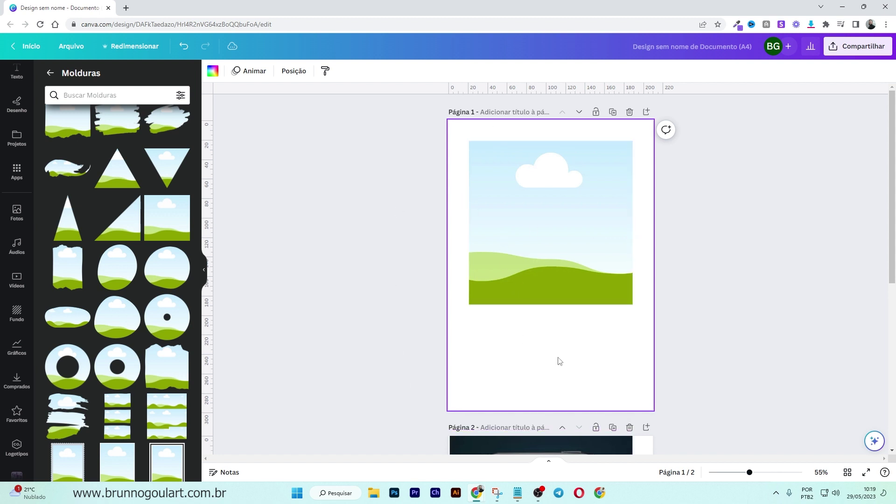
- Search the photos for "casal" and place the couple in front of the pink wall into the square frame
scroll(544, 364, down, 5)
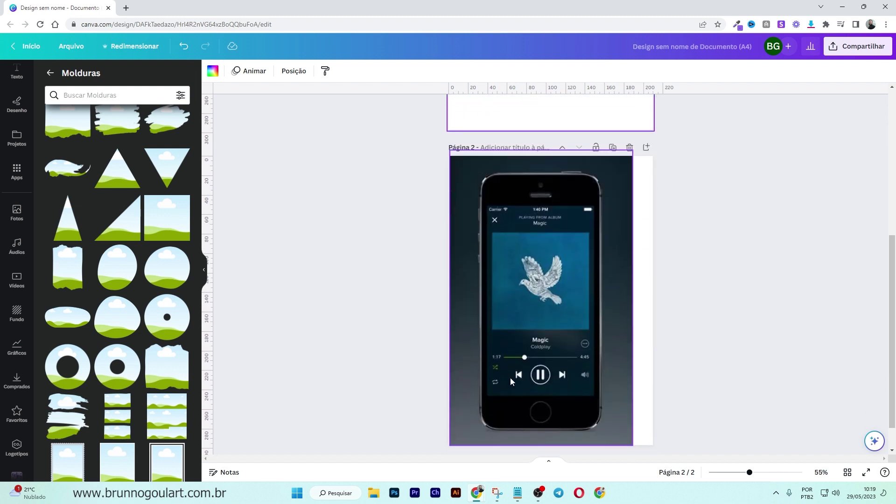
scroll(514, 364, up, 5)
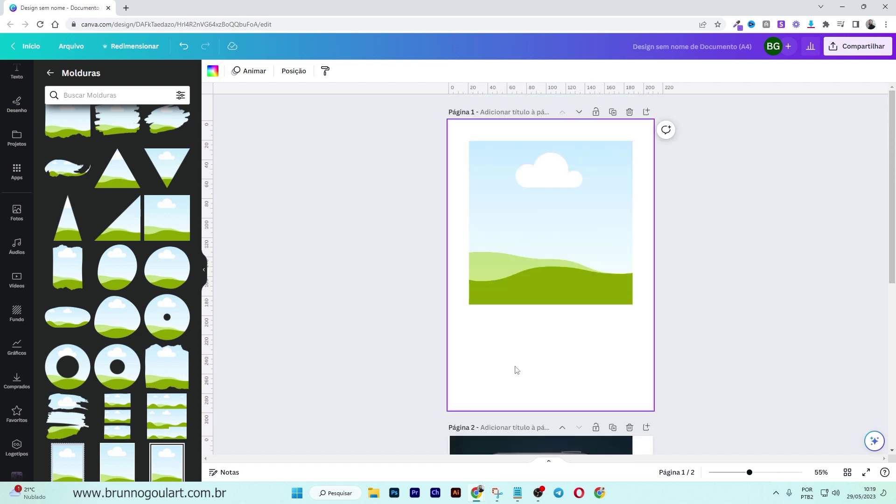
click(504, 250)
click(558, 312)
scroll(9, 350, up, 3)
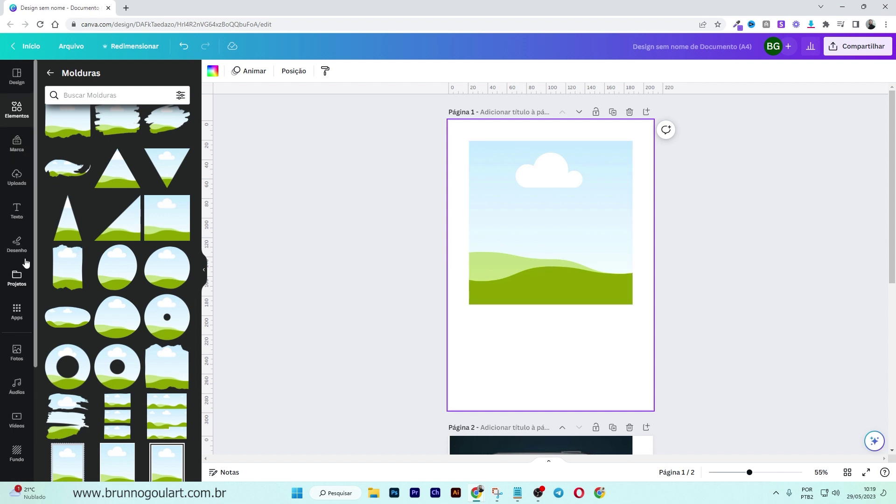
click(17, 353)
click(128, 77)
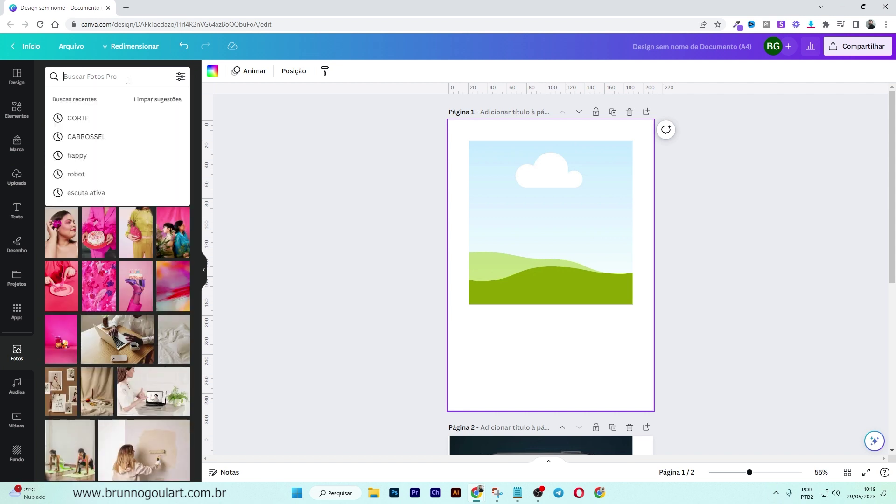
text(casal)
key(Return)
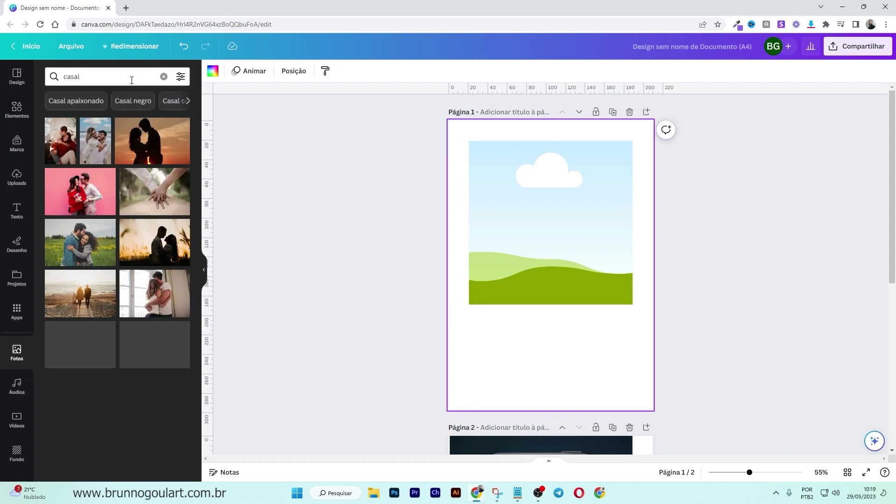
drag(105, 172, 575, 229)
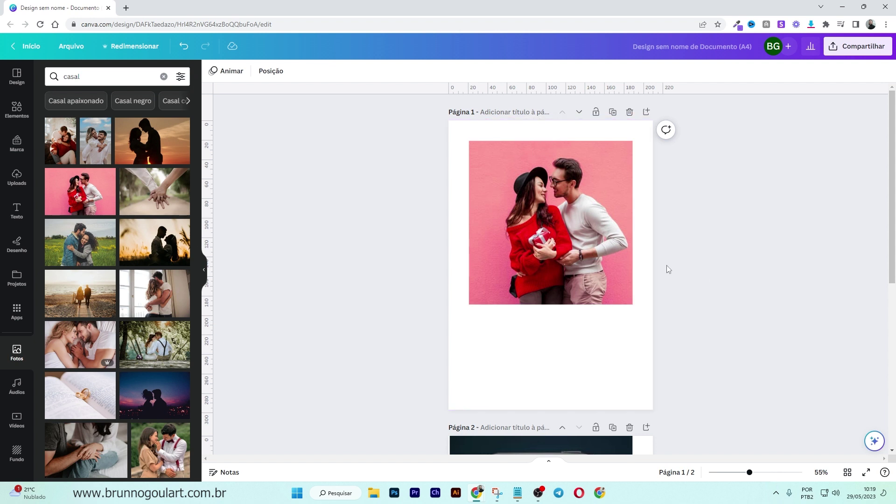
- Enlarge the couple photo within its frame and shift it slightly left so both people fit the crop
double_click(545, 246)
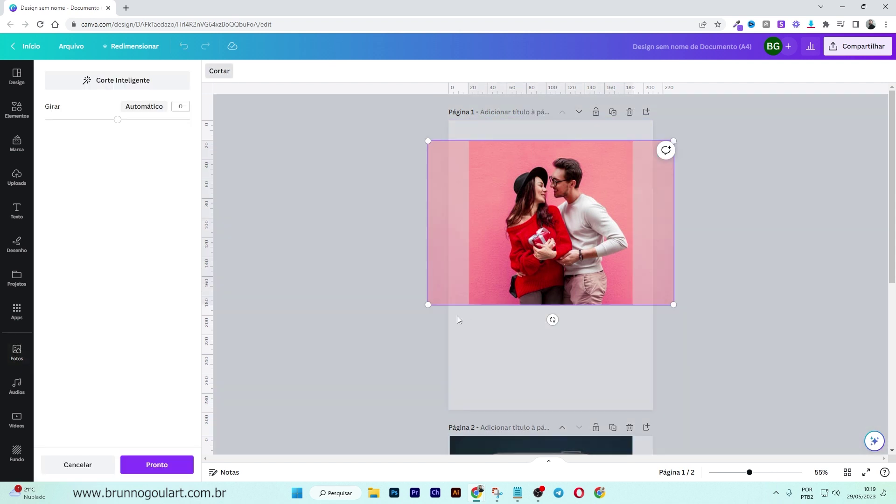
drag(426, 307, 318, 373)
drag(516, 310, 568, 290)
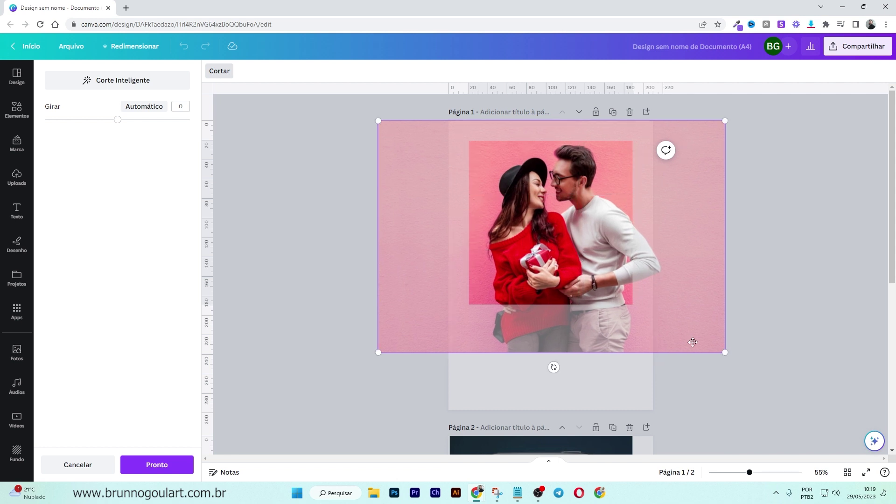
click(832, 273)
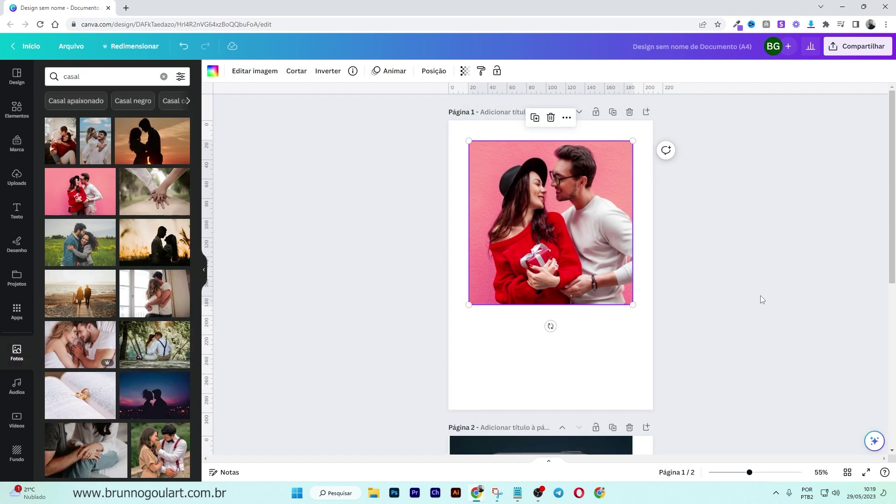
double_click(610, 287)
drag(610, 287, 593, 288)
click(808, 286)
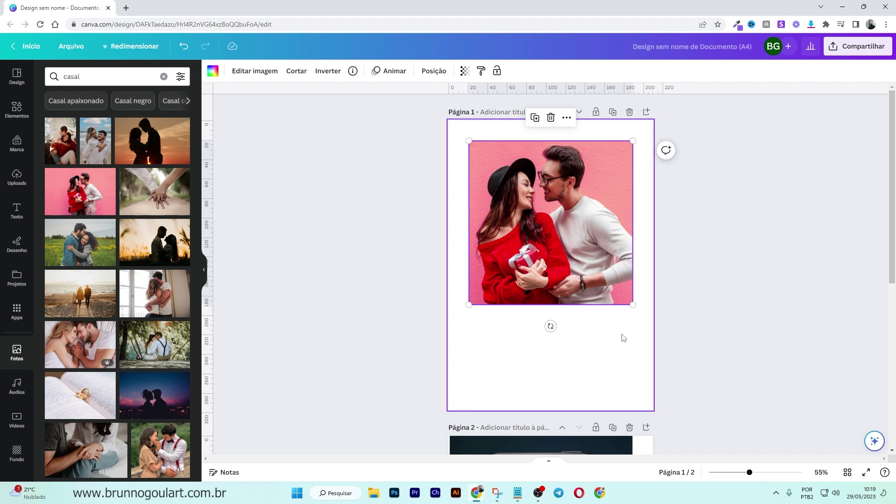
click(345, 273)
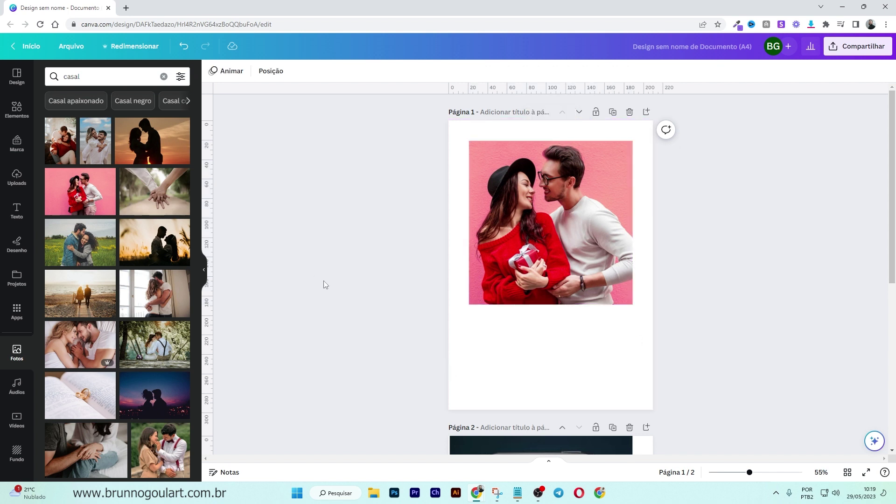
- Add a subtitle text reading "nome da múca" centred just below the couple photo
scroll(534, 278, down, 6)
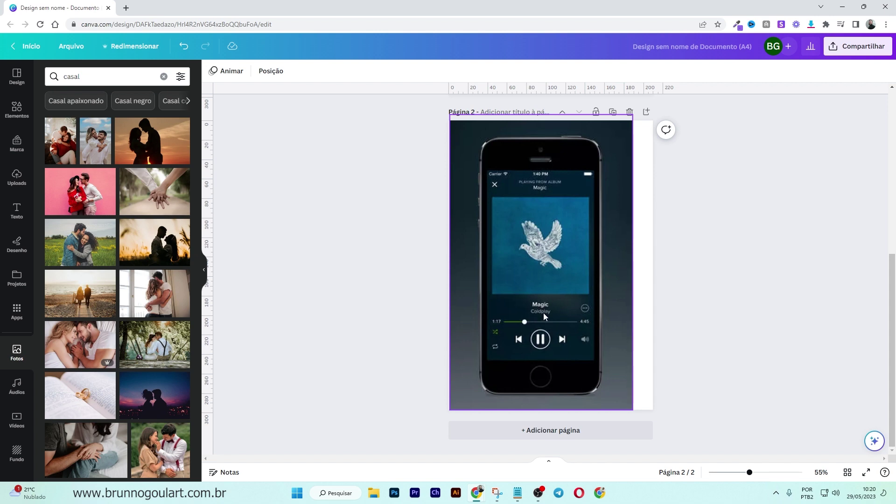
scroll(543, 315, up, 6)
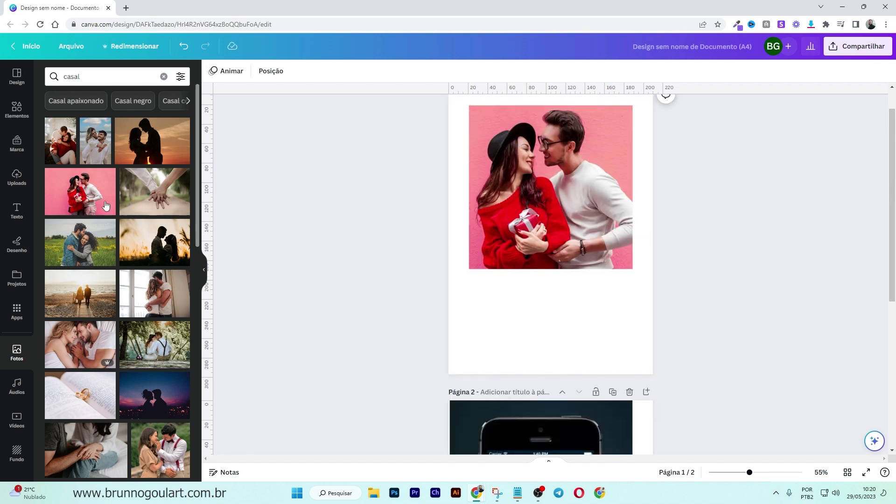
click(19, 212)
click(117, 142)
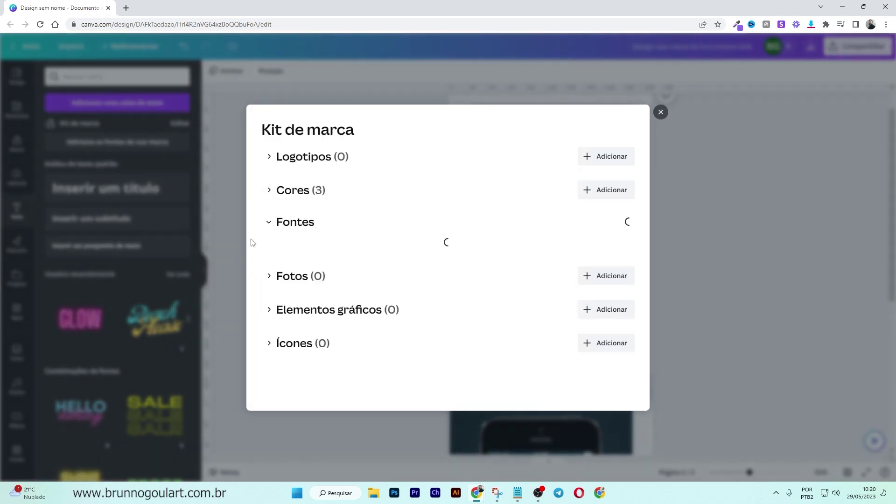
click(661, 112)
click(125, 218)
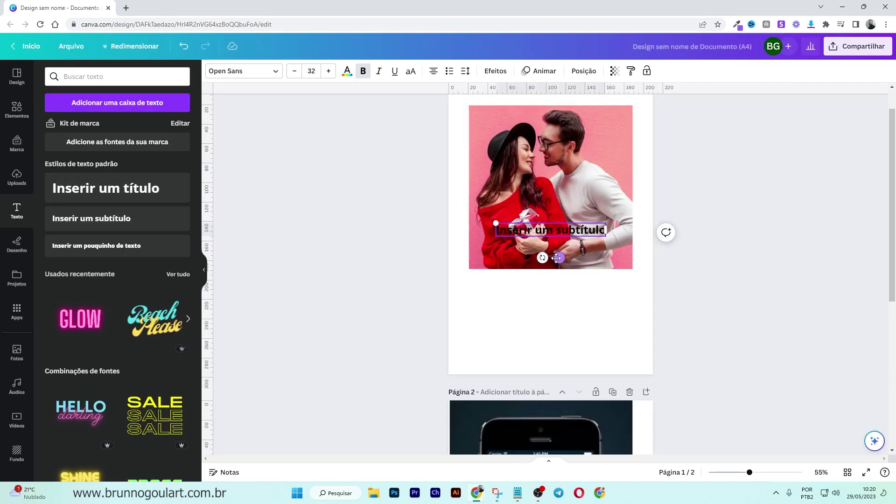
drag(560, 258, 559, 313)
double_click(532, 288)
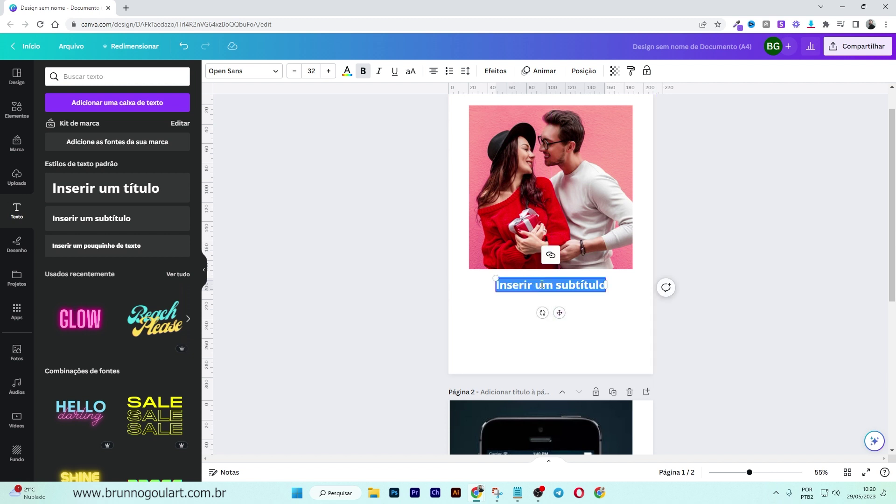
text(nome da múca)
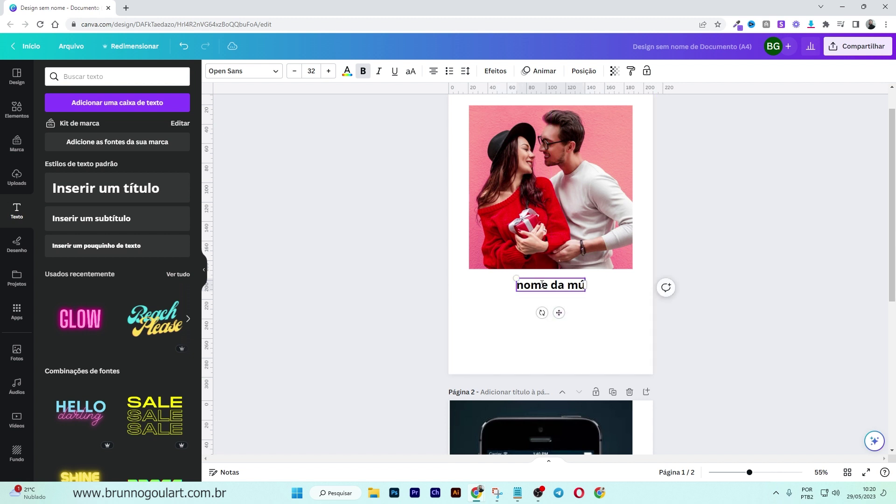
click(528, 320)
- Reduce the "nome da múca" text to font size 22, comparing it with the song title in the reference
click(533, 291)
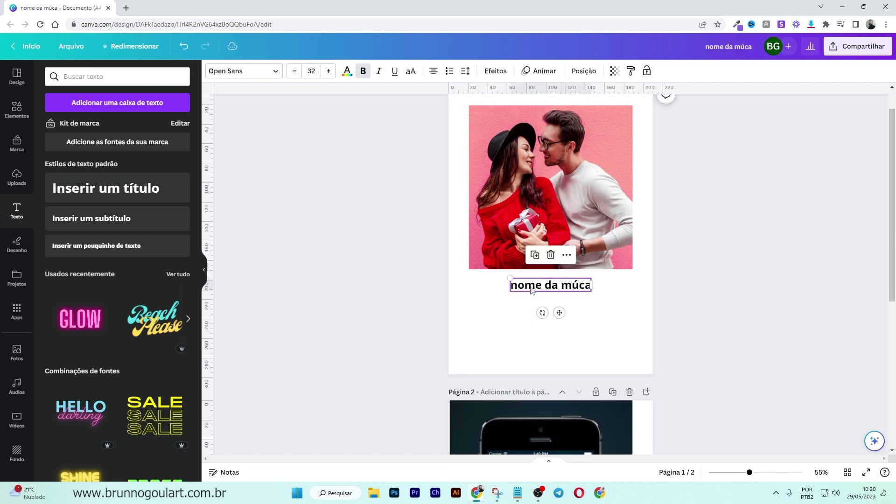
click(293, 73)
click(294, 72)
click(293, 73)
click(294, 73)
click(321, 265)
scroll(553, 326, down, 5)
scroll(541, 310, up, 4)
click(540, 191)
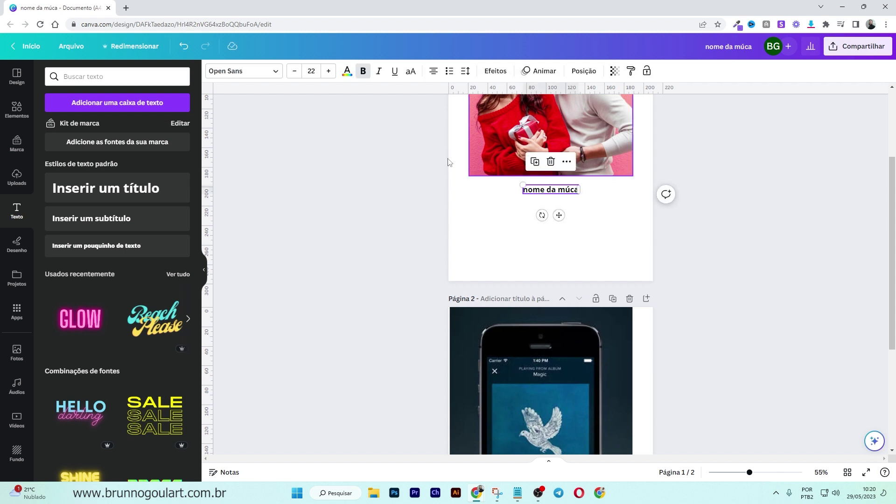
click(294, 71)
click(329, 71)
- Duplicate the song title text directly beneath itself and change the copy to "banda"
drag(559, 217, 560, 222)
scroll(551, 349, down, 4)
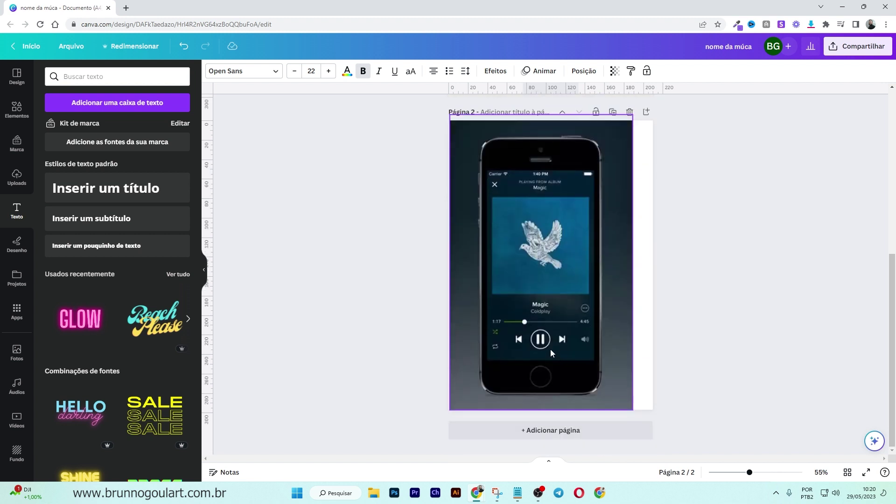
scroll(542, 312, up, 5)
click(545, 243)
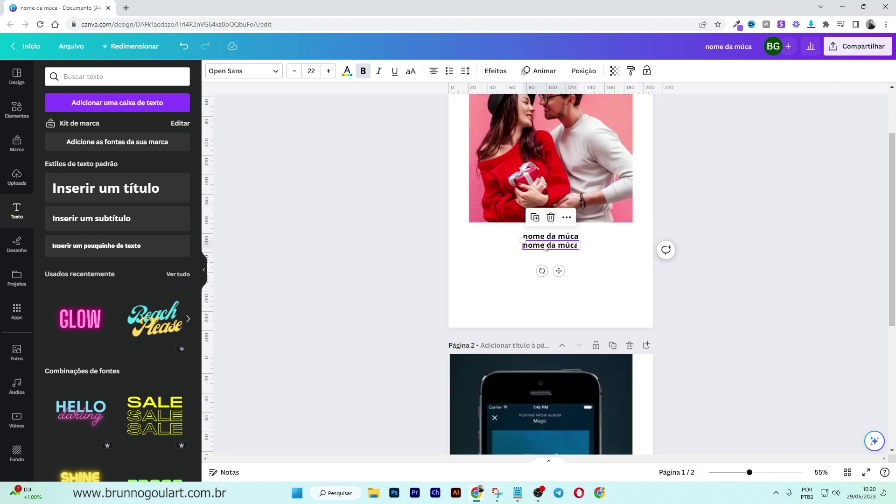
triple_click(545, 243)
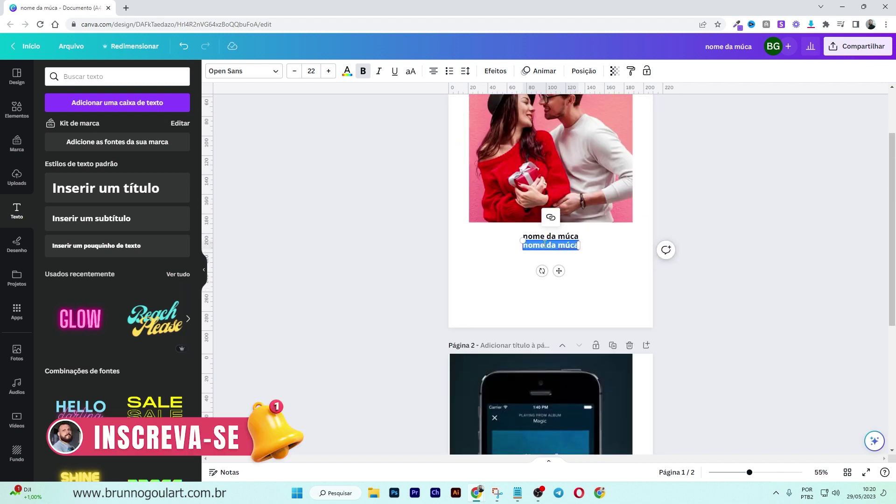
text(banda)
click(780, 311)
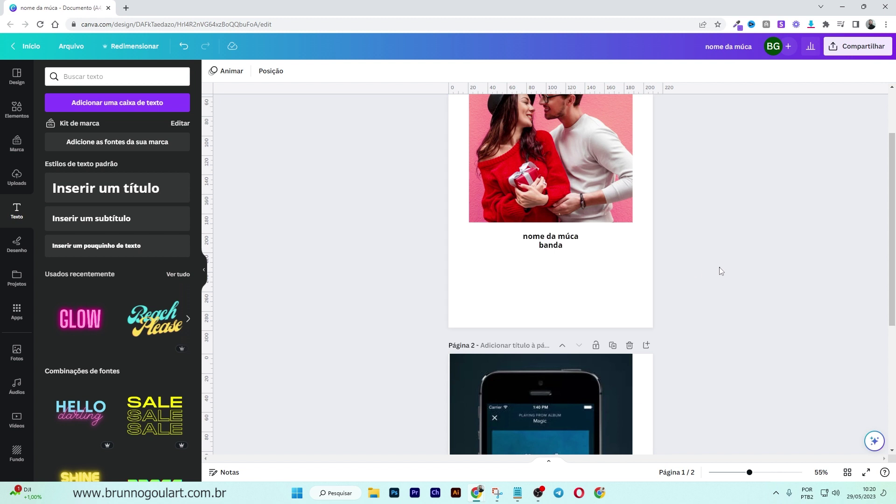
- Remove the bold formatting from the "banda" text and compare it with the band name in the phone reference
click(551, 246)
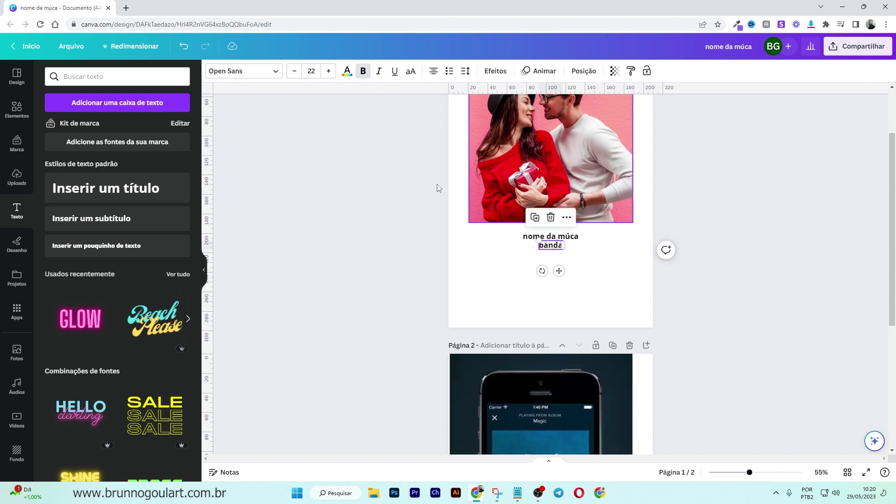
click(364, 71)
click(373, 286)
scroll(499, 322, down, 5)
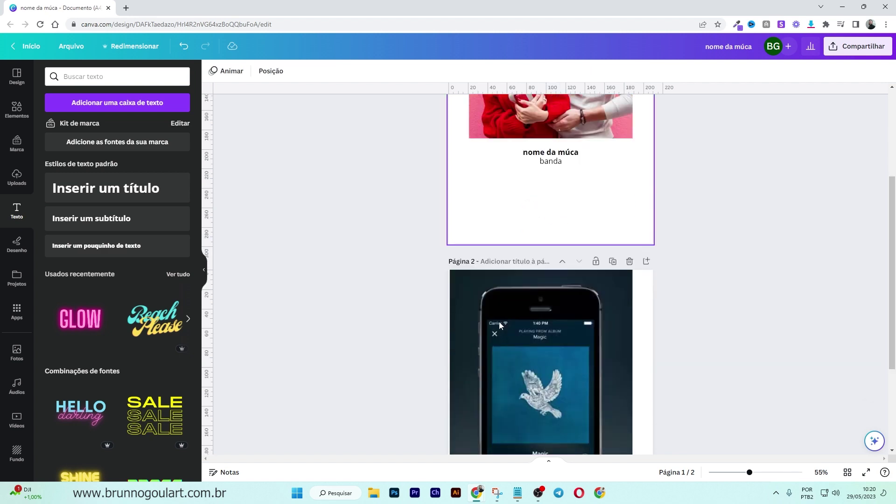
scroll(530, 327, up, 5)
- Capitalise the first letter of the song title so it reads "Nome da múca"
click(547, 234)
scroll(551, 210, down, 1)
click(550, 179)
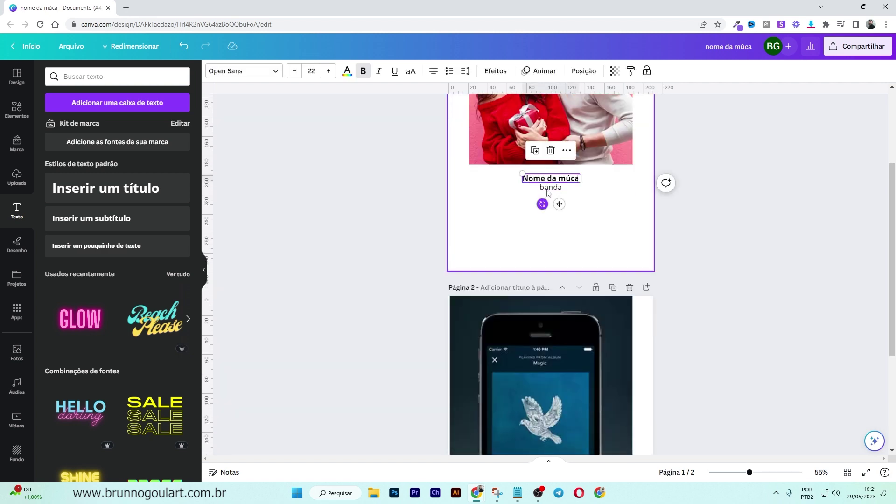
click(508, 222)
click(546, 189)
click(511, 234)
- Place the uploaded four-slider graphic on page 1 and crop it to only the third slider, about 136 by 23 mm
scroll(521, 227, down, 4)
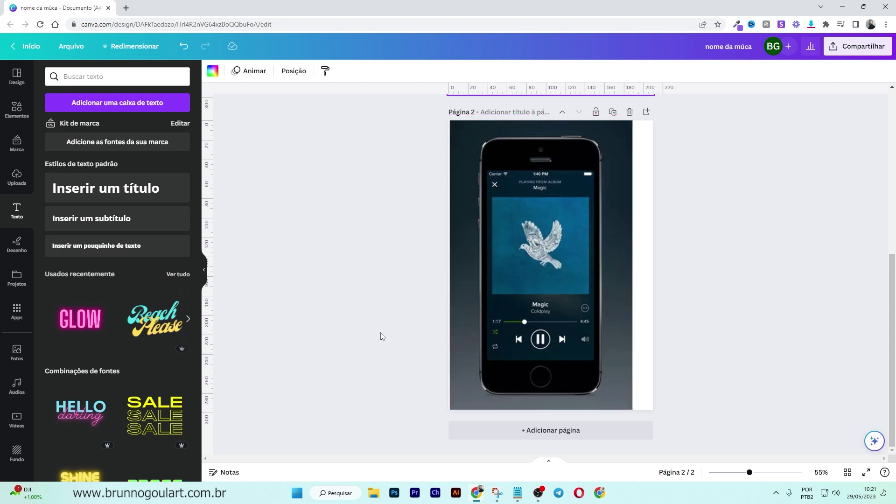
click(16, 178)
scroll(169, 227, down, 2)
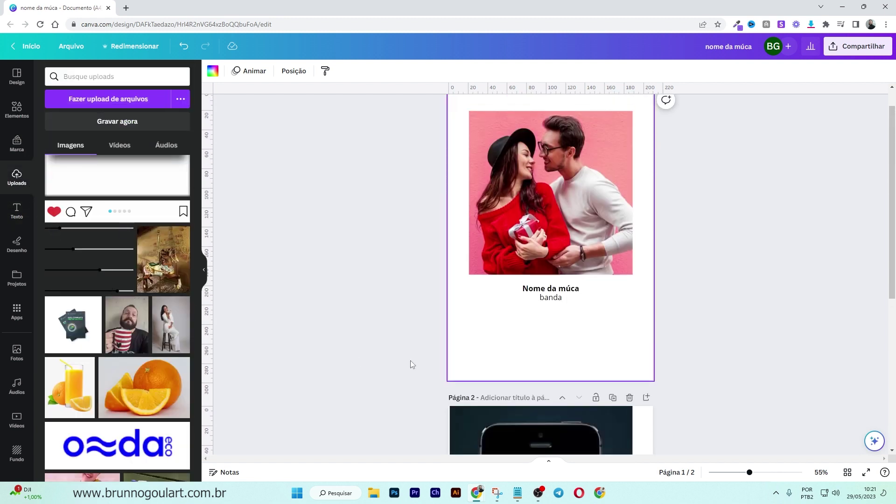
drag(70, 264, 575, 355)
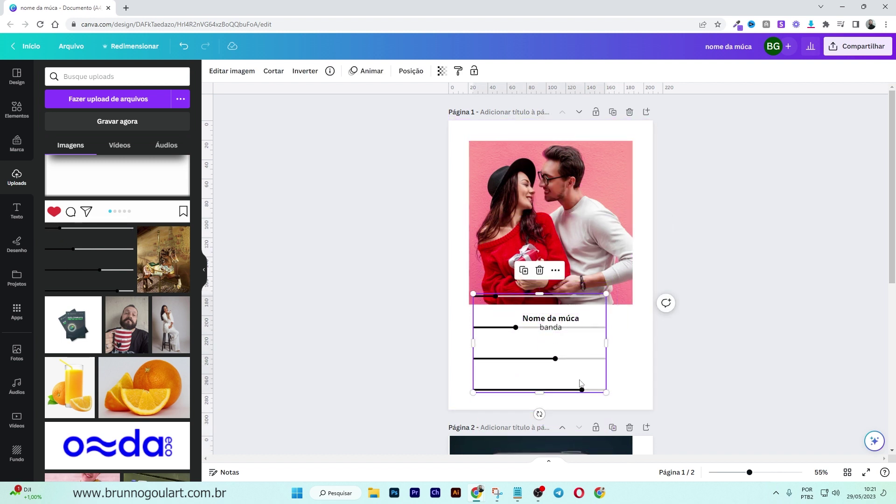
drag(539, 294, 539, 349)
drag(539, 393, 591, 361)
- Centre the cropped progress bar horizontally on the page and position it a little below the band name
click(413, 73)
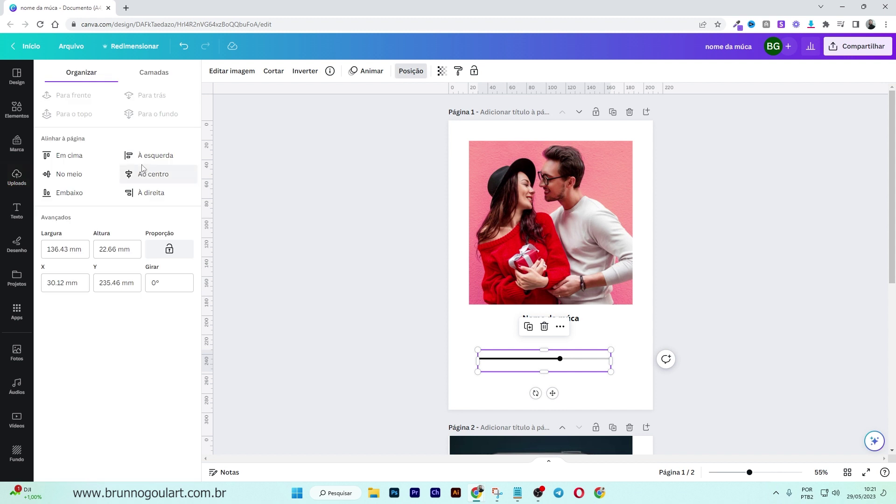
click(71, 174)
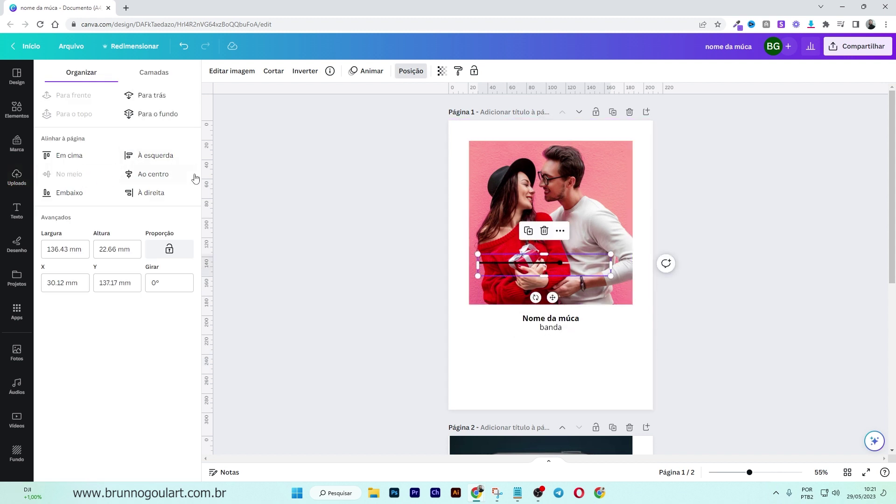
click(153, 174)
drag(560, 298, 559, 407)
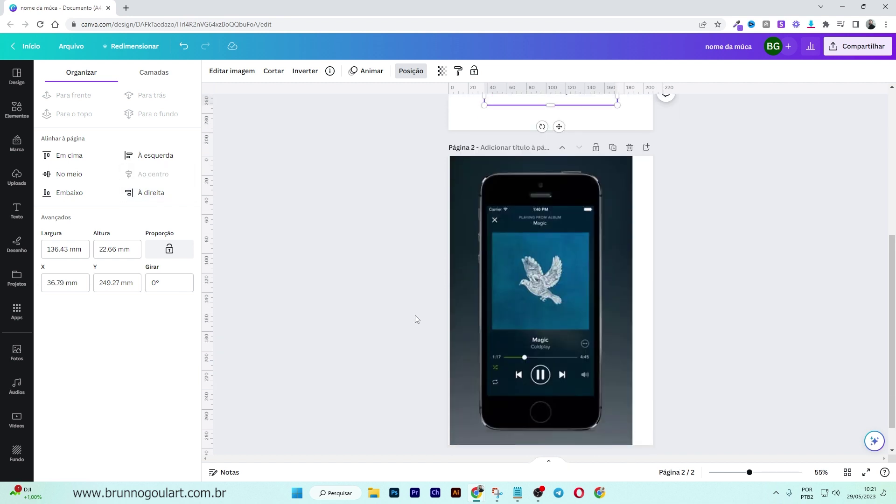
scroll(416, 320, up, 5)
drag(559, 355, 554, 337)
click(420, 339)
- Compare the progress bar on page 1 with the playback bar in the phone reference on page 2
scroll(420, 332, down, 5)
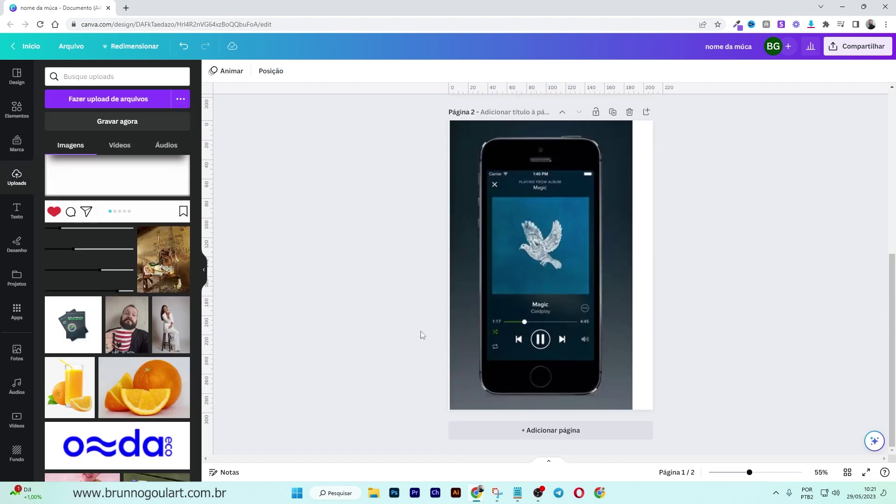
scroll(418, 341, up, 5)
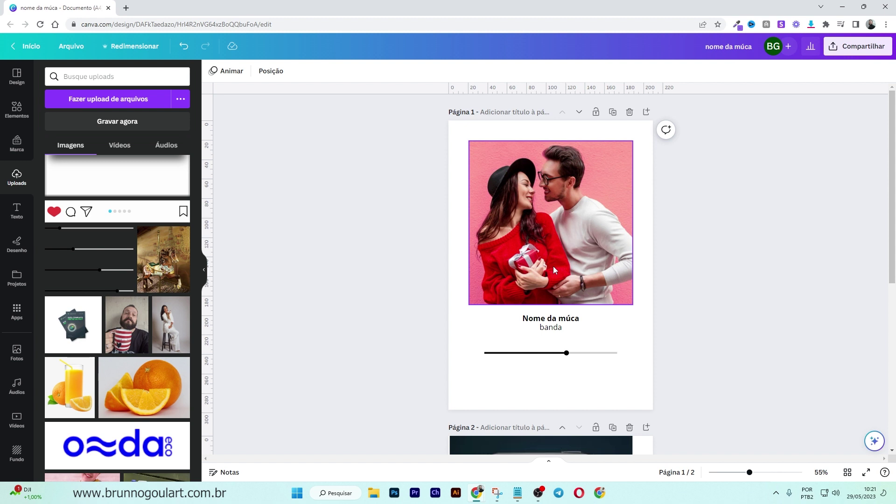
scroll(547, 280, down, 5)
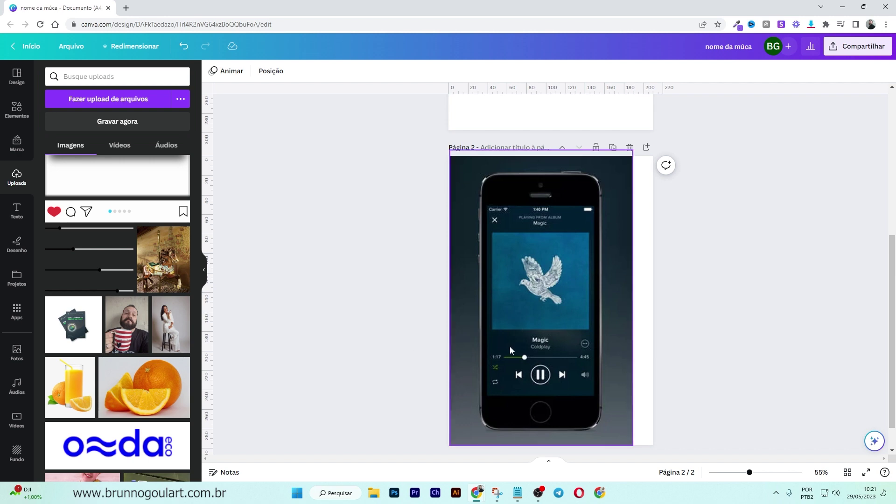
scroll(542, 384, up, 4)
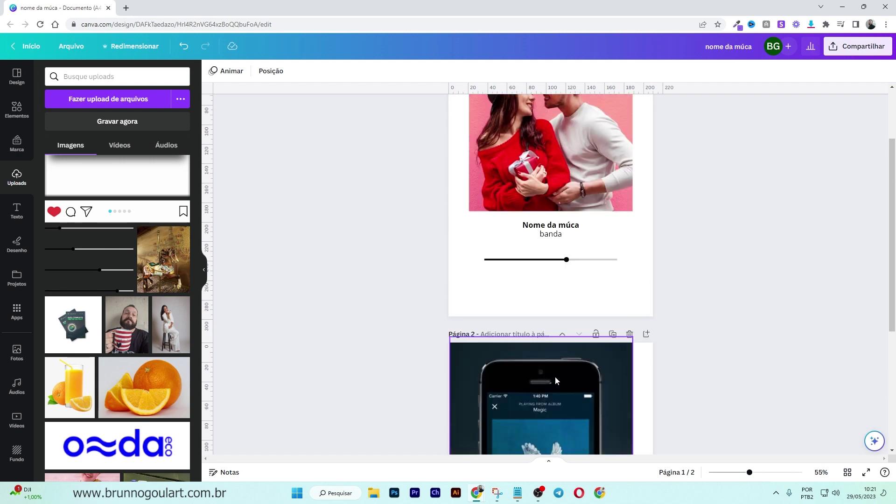
click(542, 263)
scroll(587, 360, down, 4)
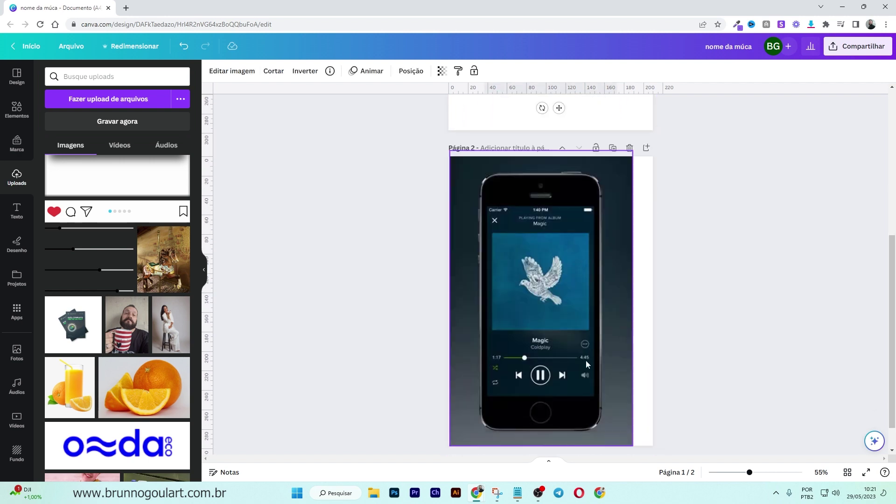
scroll(548, 310, up, 2)
scroll(547, 310, up, 2)
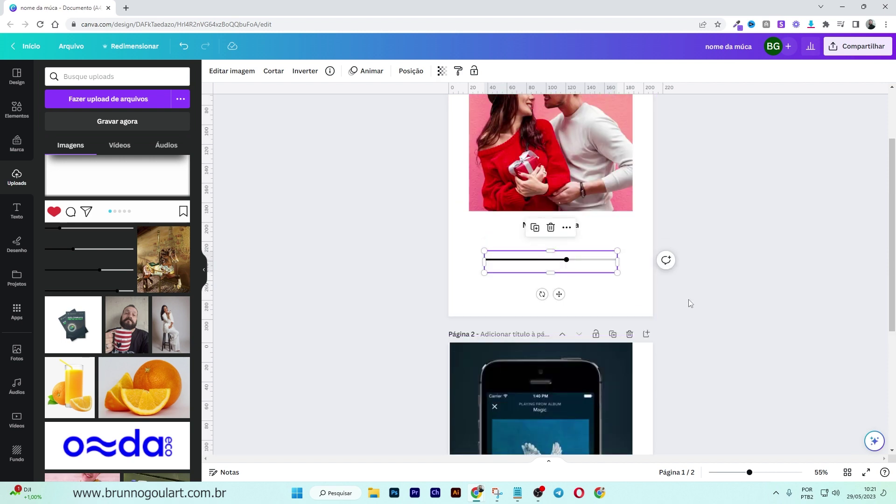
click(470, 271)
scroll(467, 285, down, 4)
scroll(400, 289, up, 3)
- Add a plain straight line element and place it in the empty area below the progress bar
click(512, 229)
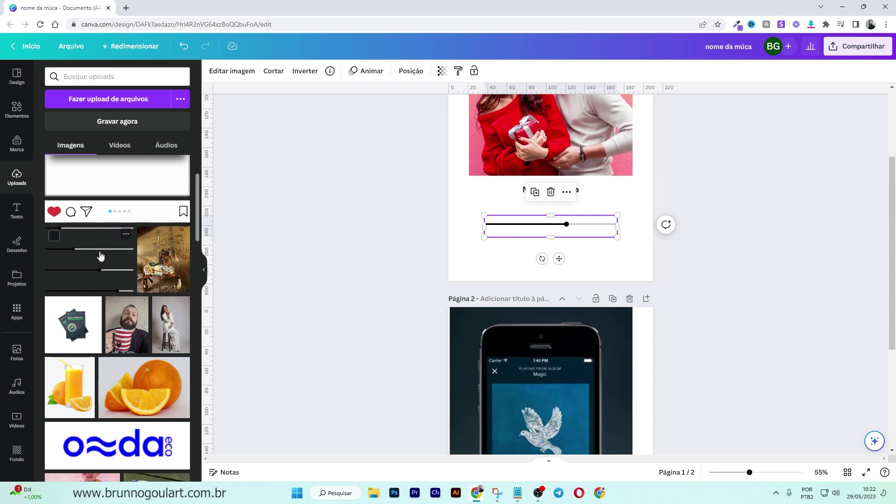
click(17, 111)
scroll(94, 140, up, 4)
click(50, 73)
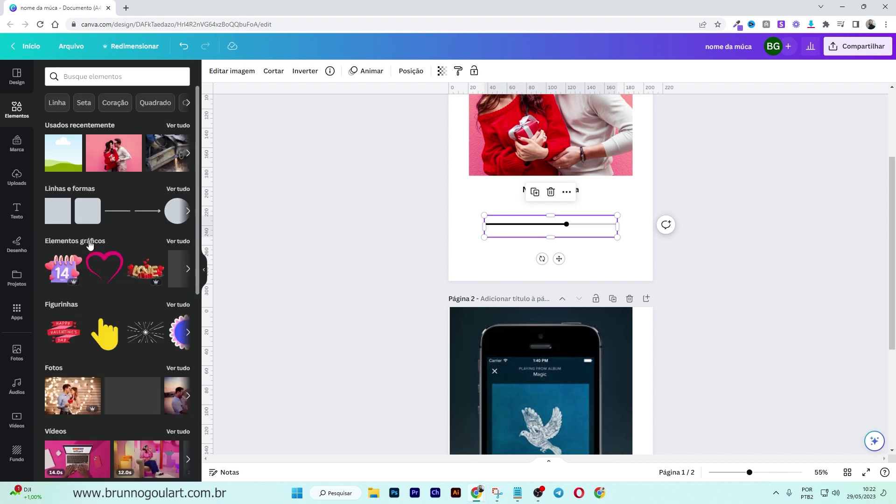
click(117, 211)
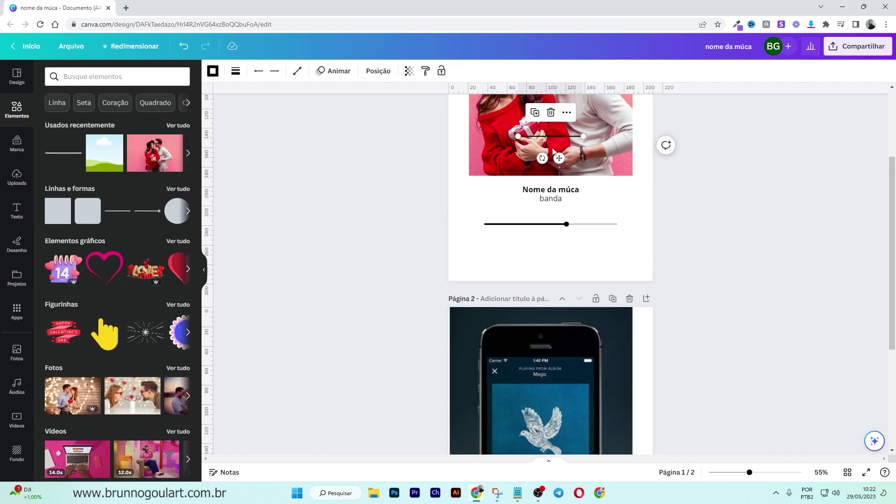
drag(553, 150, 509, 264)
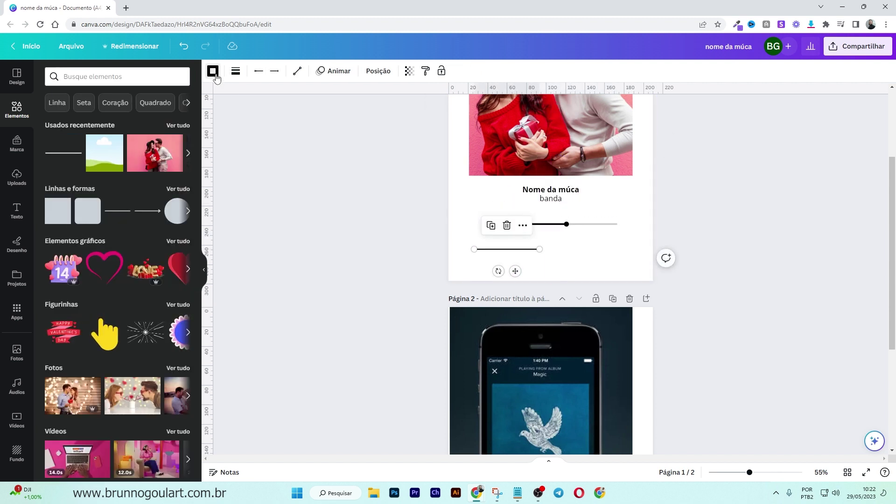
- Colour the new line light green like the reference's played section and set its thickness to 5
click(213, 71)
click(82, 423)
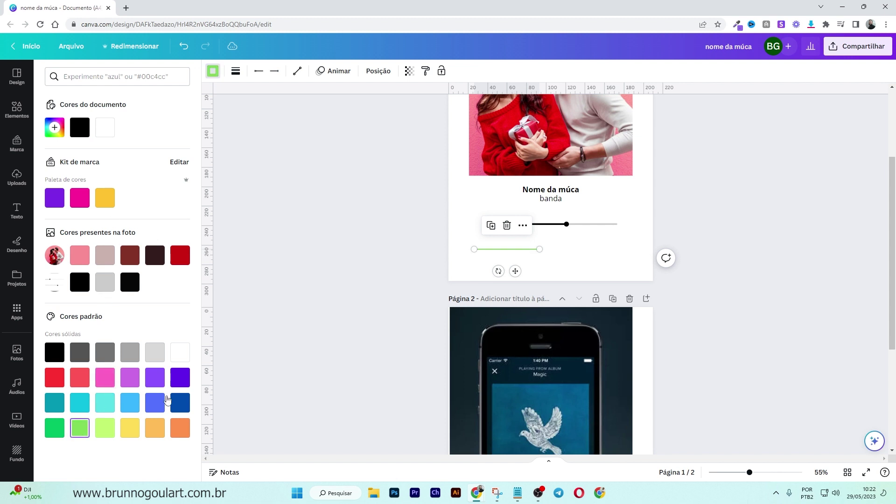
scroll(491, 350, down, 4)
scroll(503, 341, up, 5)
scroll(504, 337, up, 1)
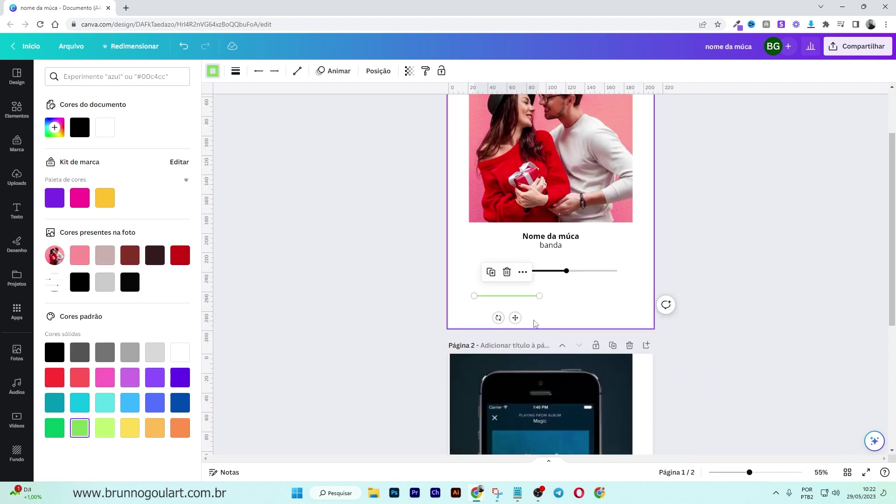
click(236, 71)
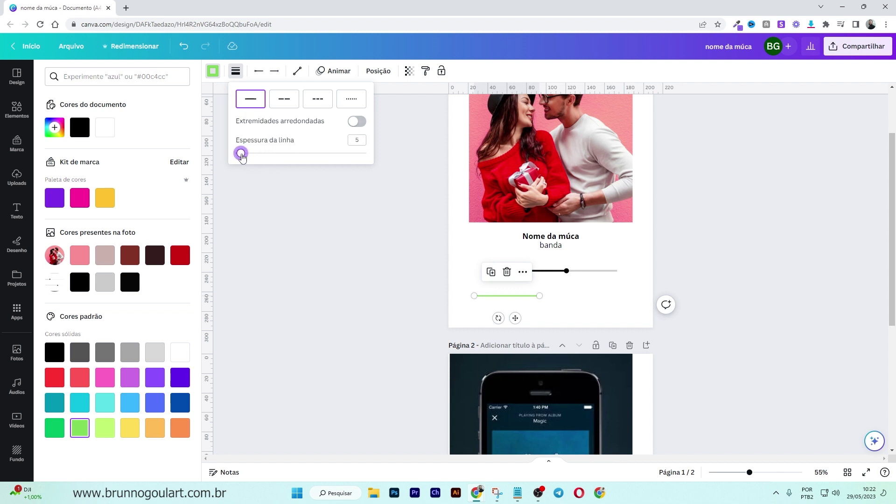
- Lay the green line over the black played part of the progress bar, ending at the knob, and set its thickness to 7
drag(515, 318, 534, 293)
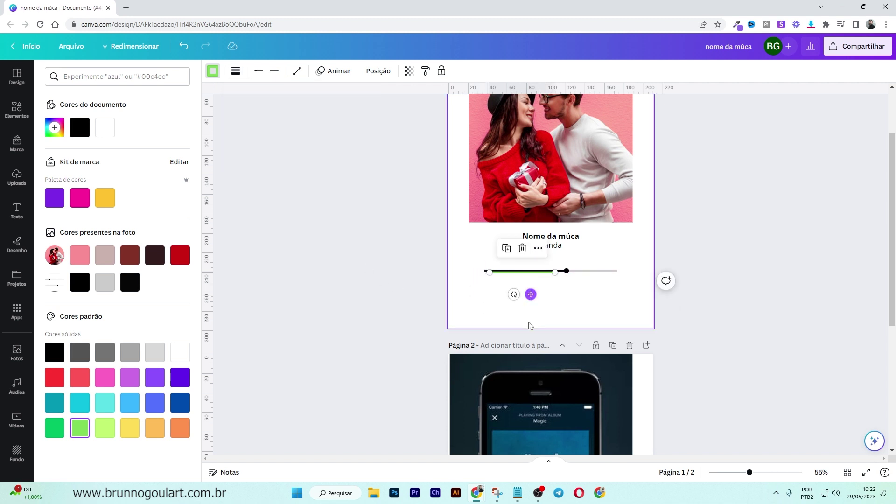
click(472, 289)
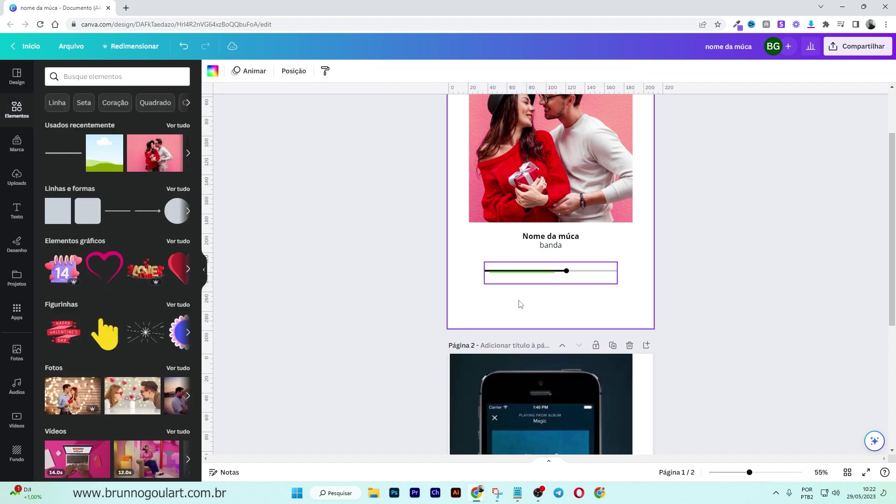
click(518, 276)
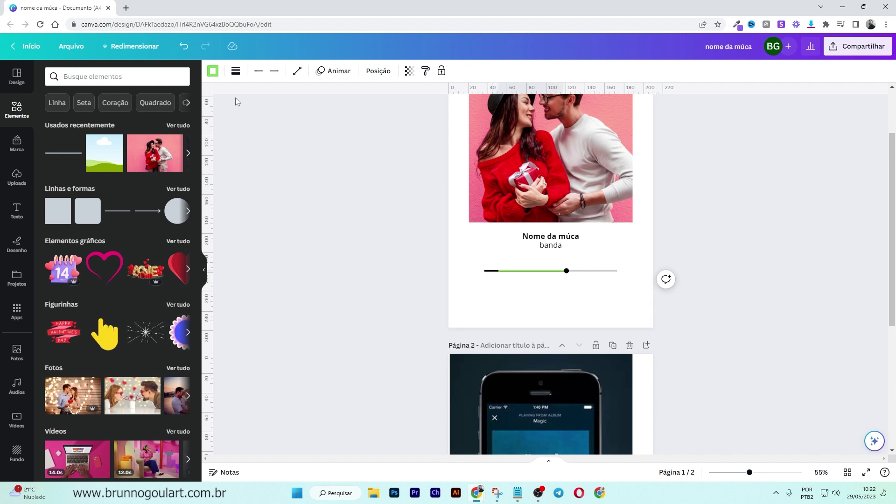
click(236, 71)
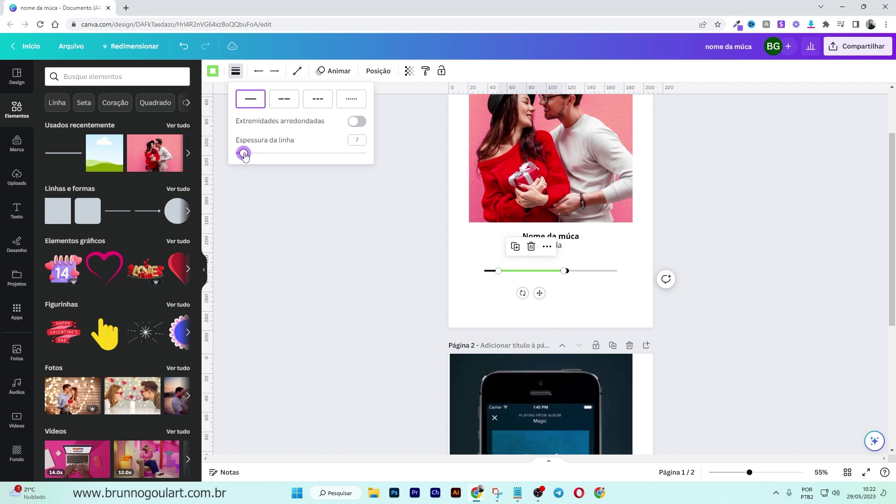
- Crop the progress bar's exposed black end flush with the green line, and shift bar and line together to the page's centre, slightly lower
click(490, 272)
drag(486, 273, 496, 307)
click(482, 329)
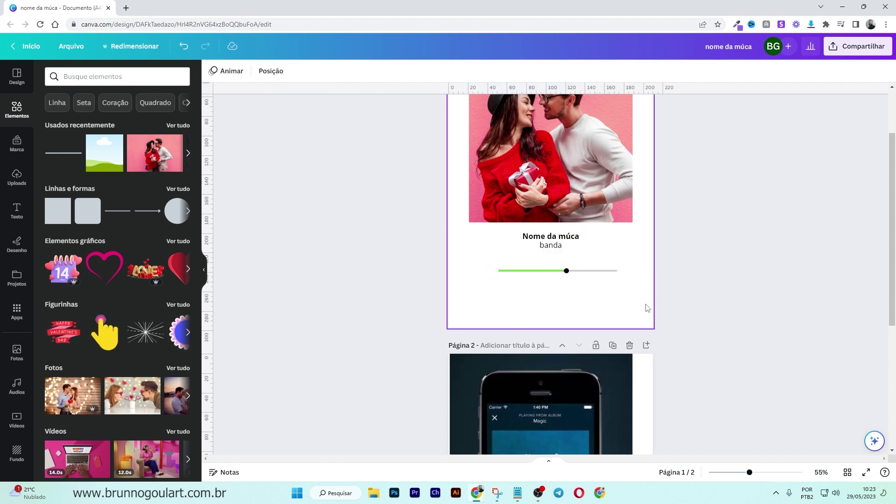
drag(618, 311, 495, 259)
drag(554, 274, 544, 280)
click(550, 310)
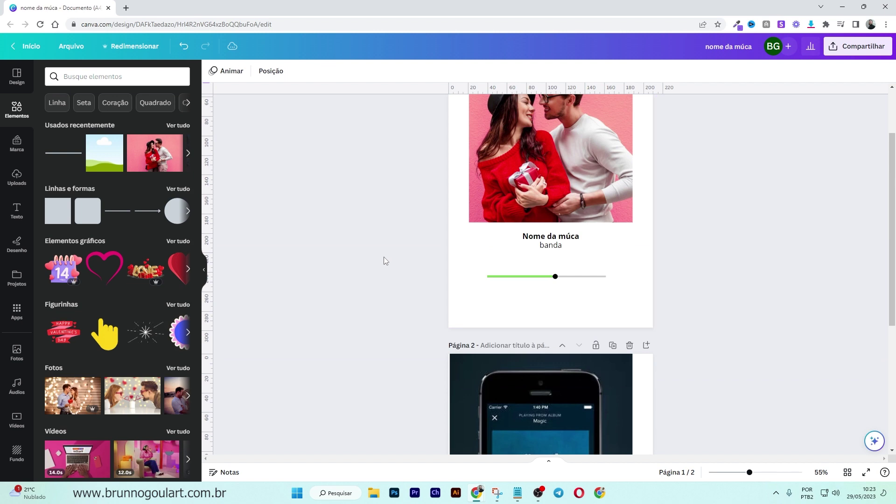
- Place the uploaded player-controls graphic with heart, previous, play, next and plus icons directly below the progress bar
scroll(423, 315, down, 4)
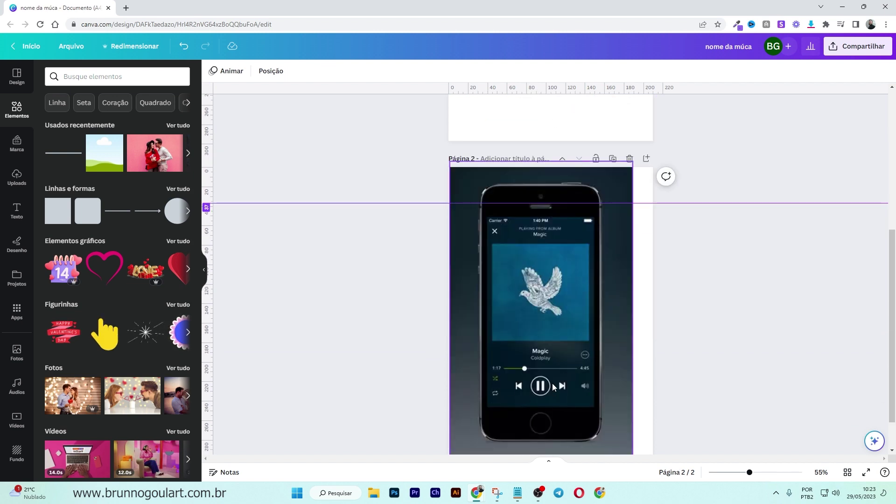
click(17, 178)
scroll(313, 312, up, 5)
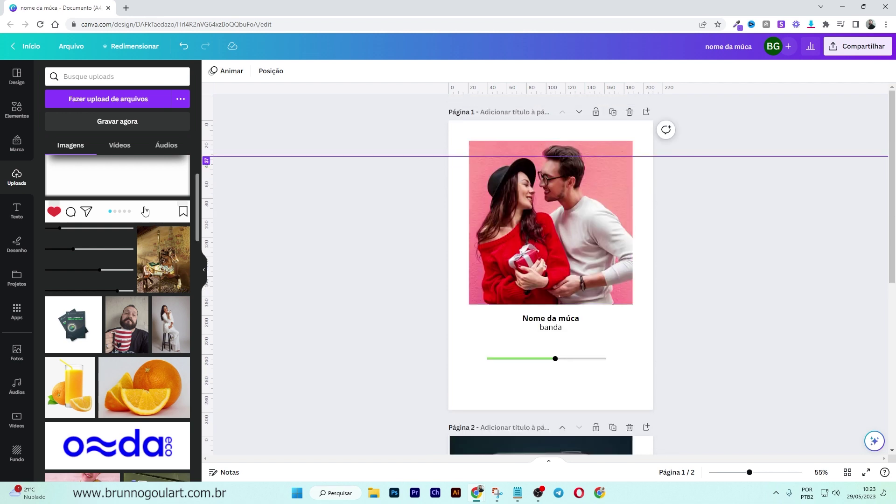
scroll(140, 201, up, 2)
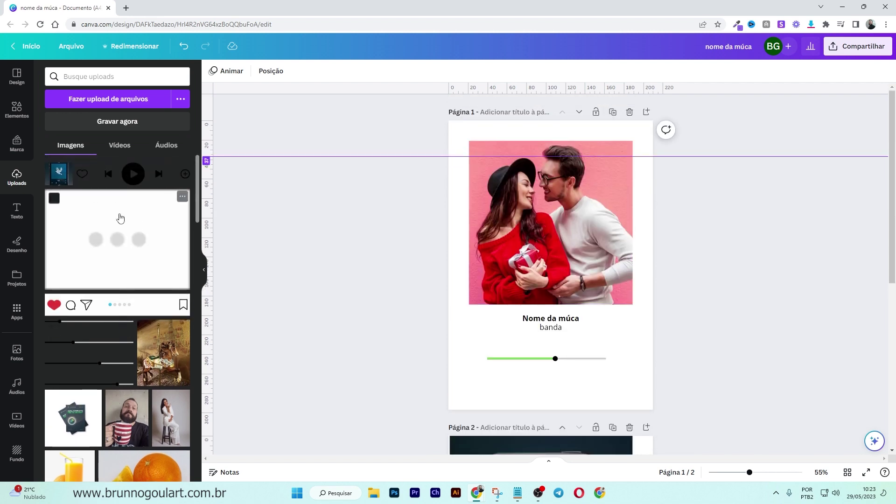
drag(140, 194, 546, 378)
scroll(564, 362, down, 5)
scroll(563, 362, up, 5)
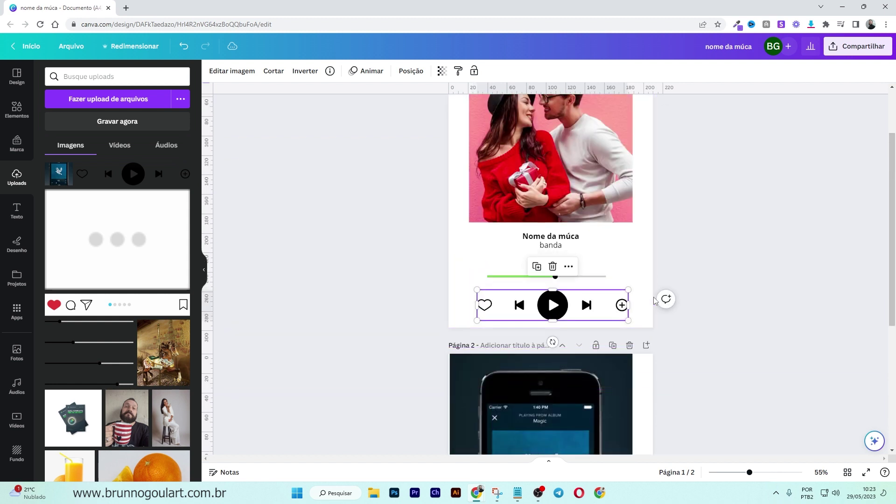
- Shrink the player-controls graphic to about 119 mm wide, centre it horizontally on the page and nudge it closer to the progress bar
drag(631, 289, 594, 297)
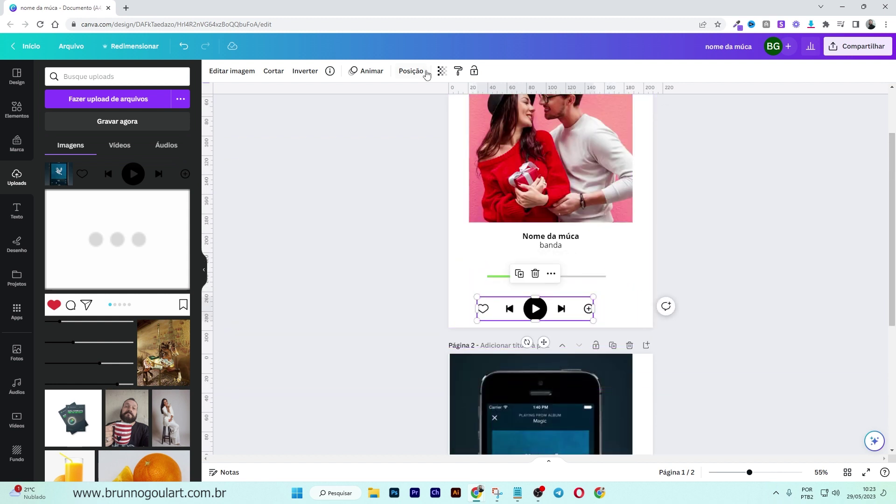
click(411, 71)
click(144, 155)
click(487, 316)
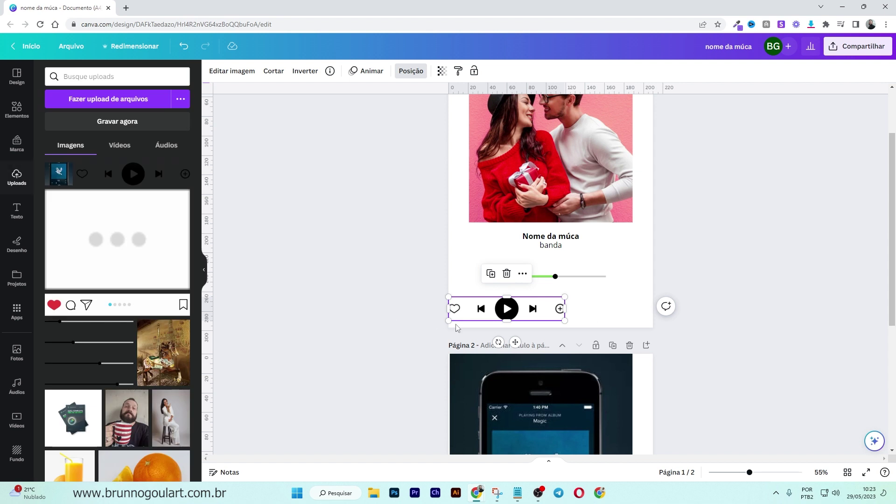
click(411, 71)
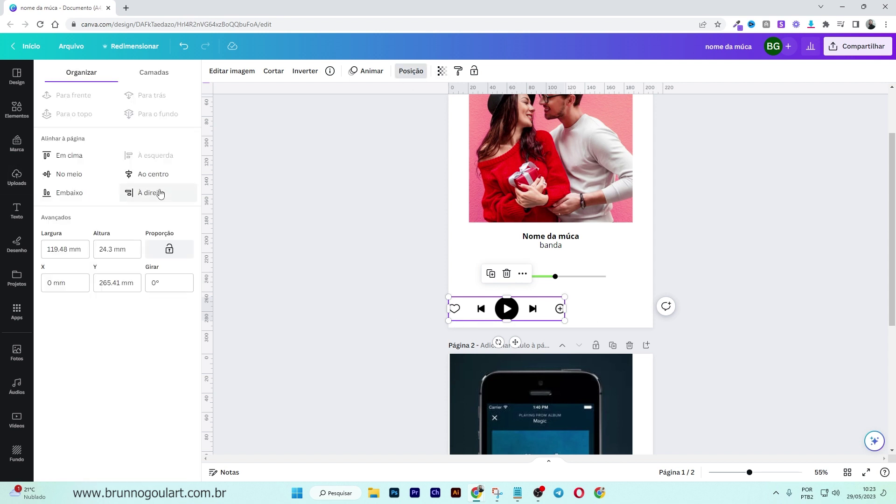
click(153, 173)
click(411, 71)
click(806, 373)
click(578, 316)
click(690, 337)
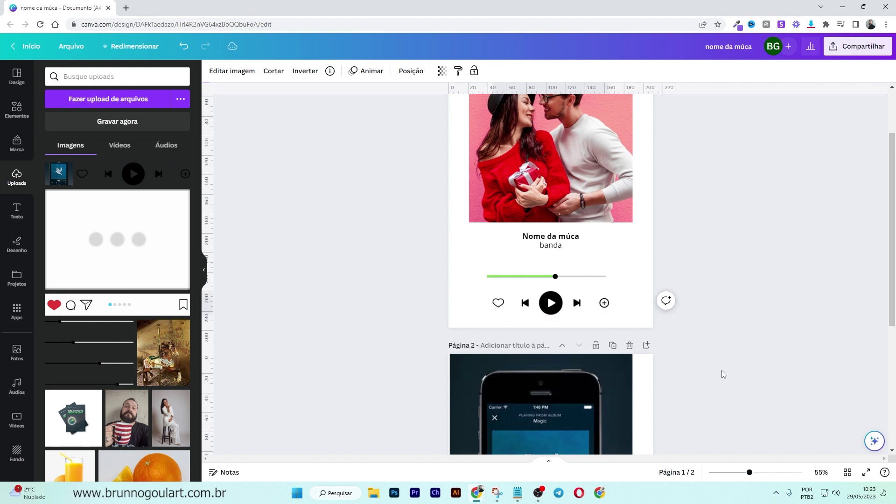
- Enlarge the player-controls graphic to about 129 mm wide, spanning the progress bar's width and centred on the page
scroll(722, 374, down, 5)
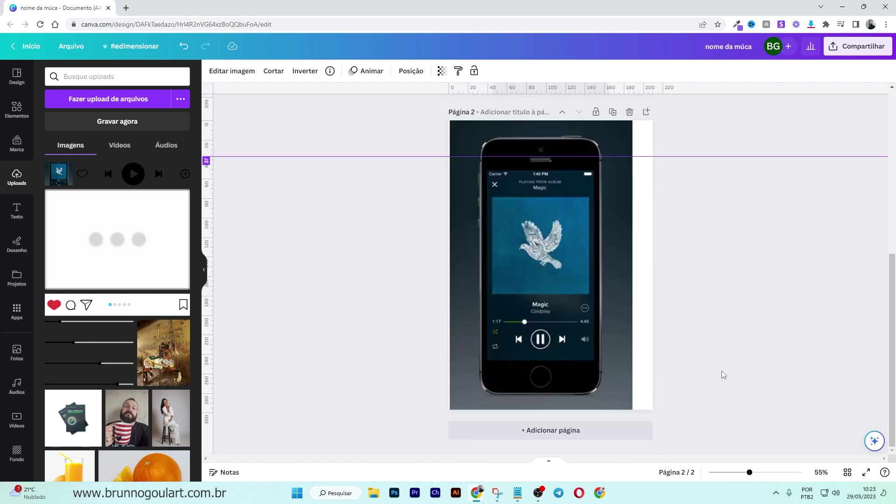
key(ctrl+z)
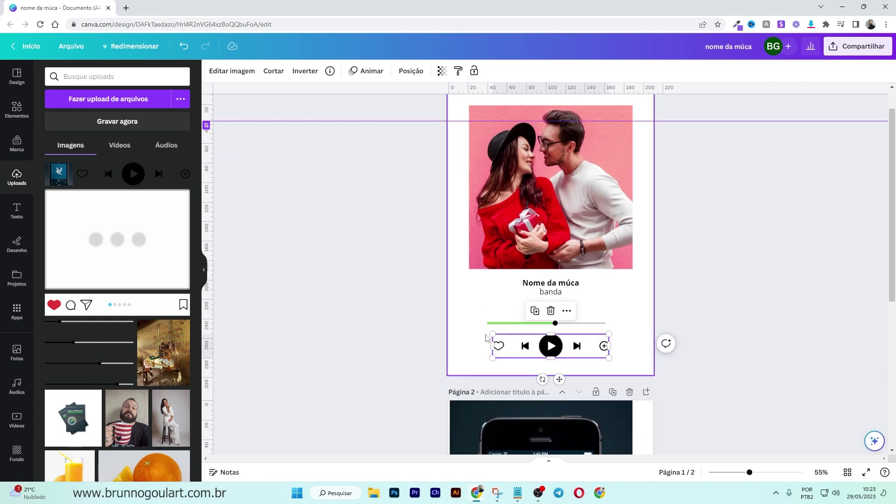
drag(492, 334, 488, 333)
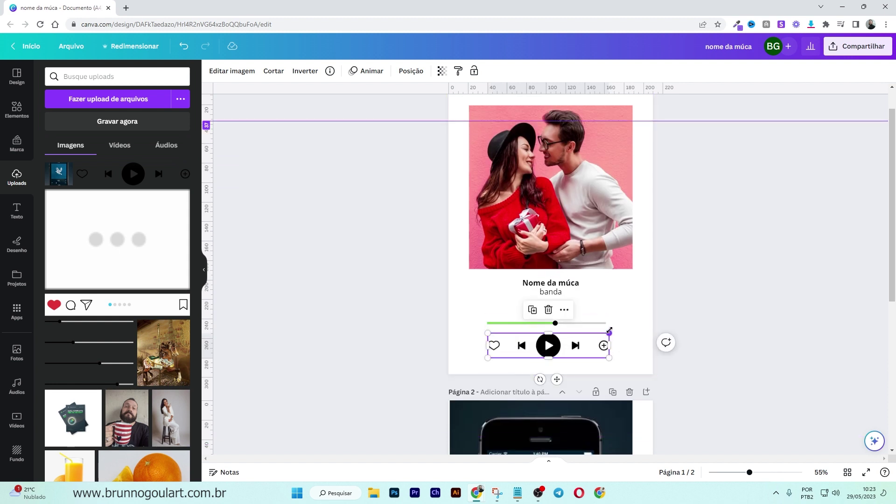
drag(609, 330, 614, 332)
click(411, 71)
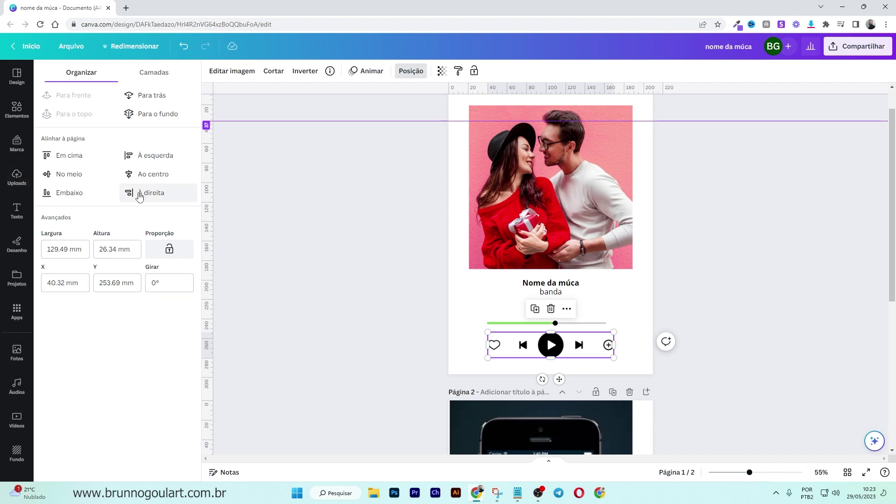
click(286, 279)
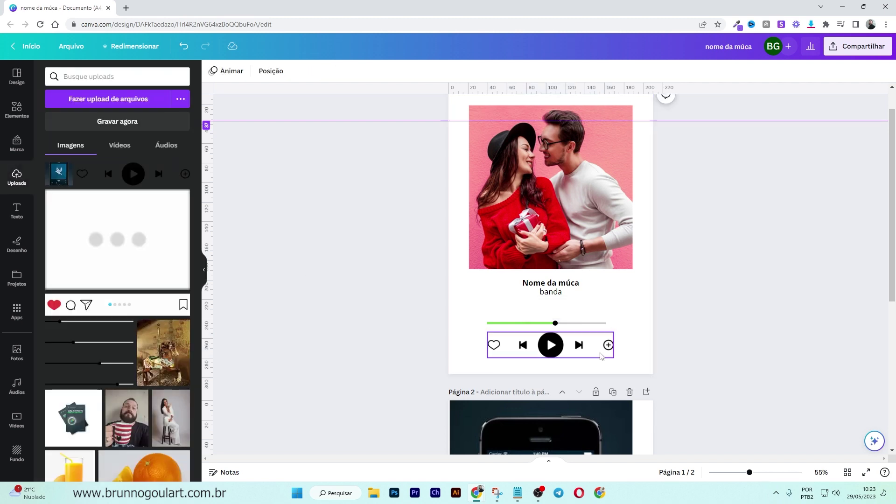
- Change the background of page 1 to the dark grey #606060
scroll(589, 348, down, 5)
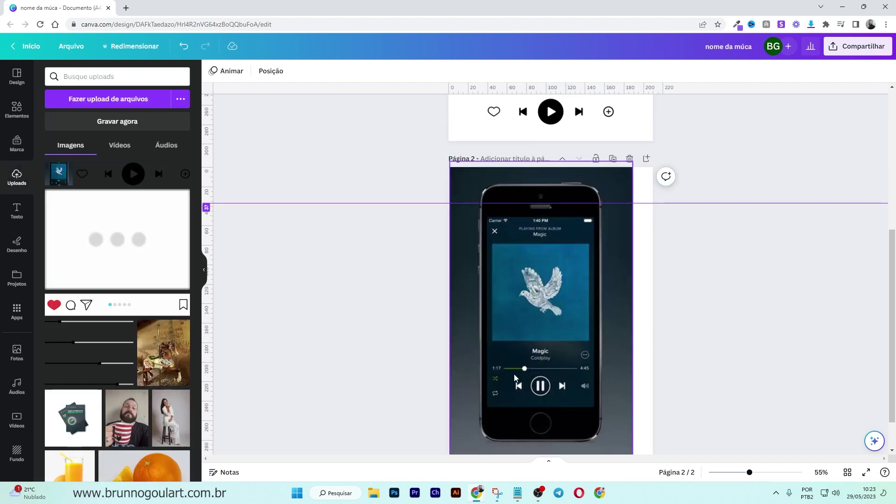
scroll(526, 386, up, 5)
click(476, 326)
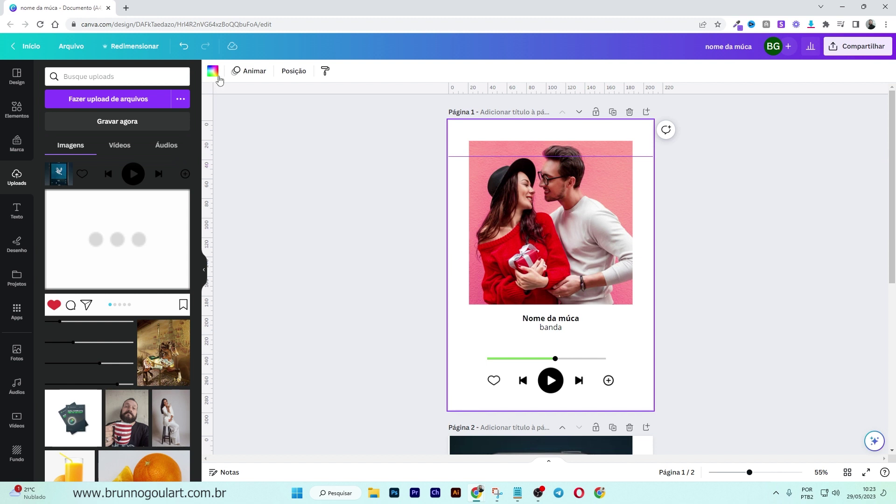
click(213, 71)
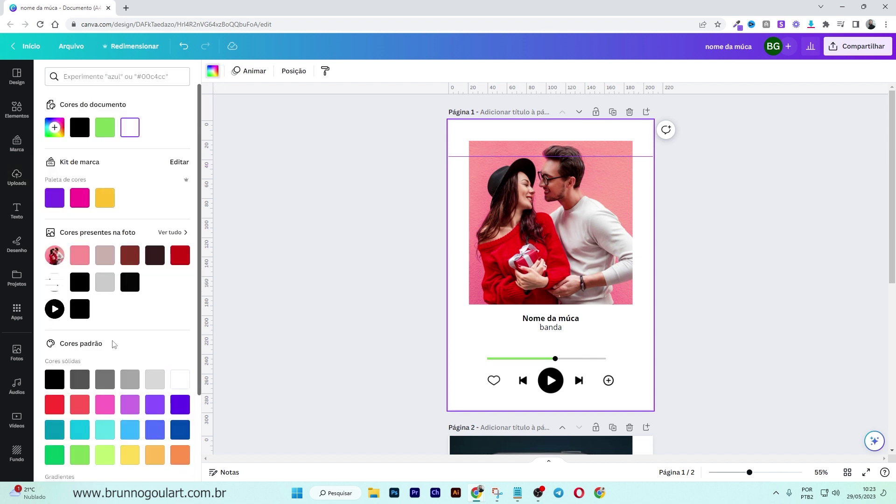
scroll(115, 344, down, 3)
click(55, 269)
scroll(62, 208, up, 3)
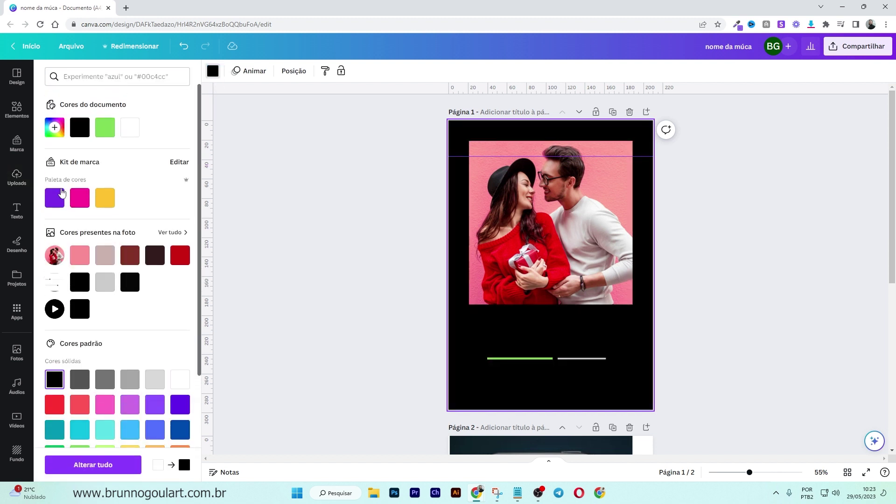
click(55, 127)
drag(67, 206, 45, 209)
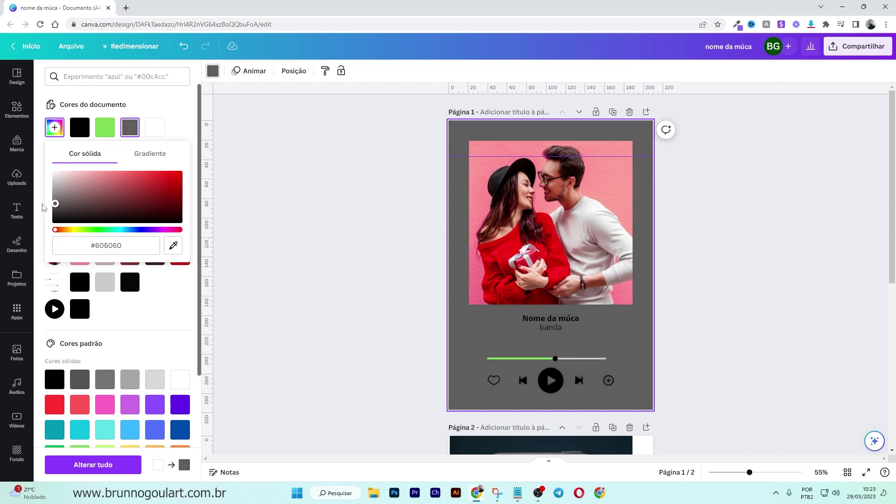
click(251, 271)
- Apply the Duotone effect with the Cereja preset to the player-controls graphic on page 1
scroll(352, 248, down, 4)
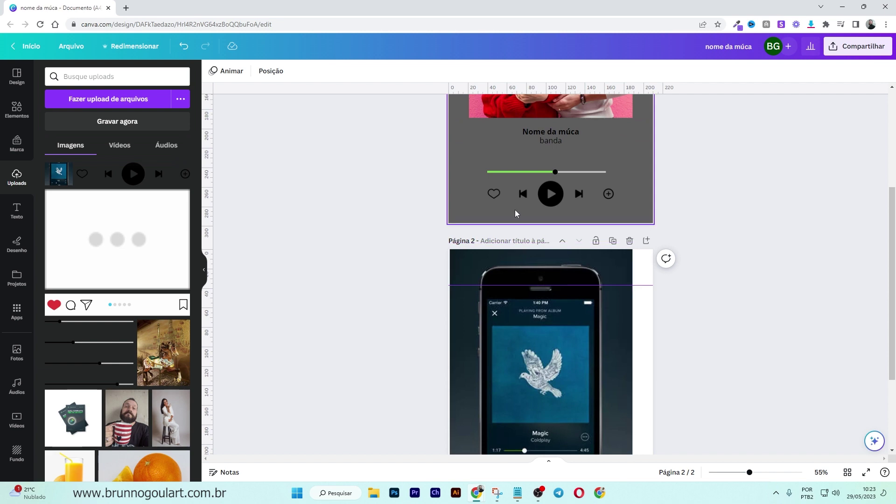
click(519, 199)
scroll(587, 332, up, 4)
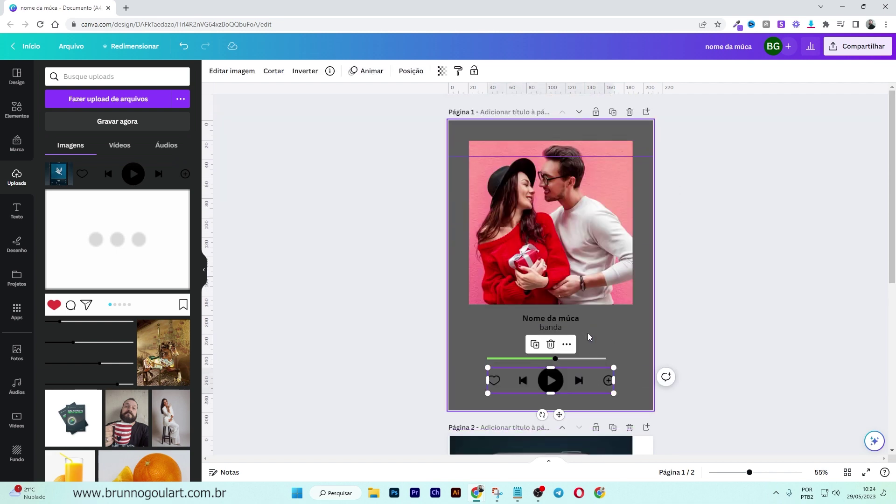
click(236, 72)
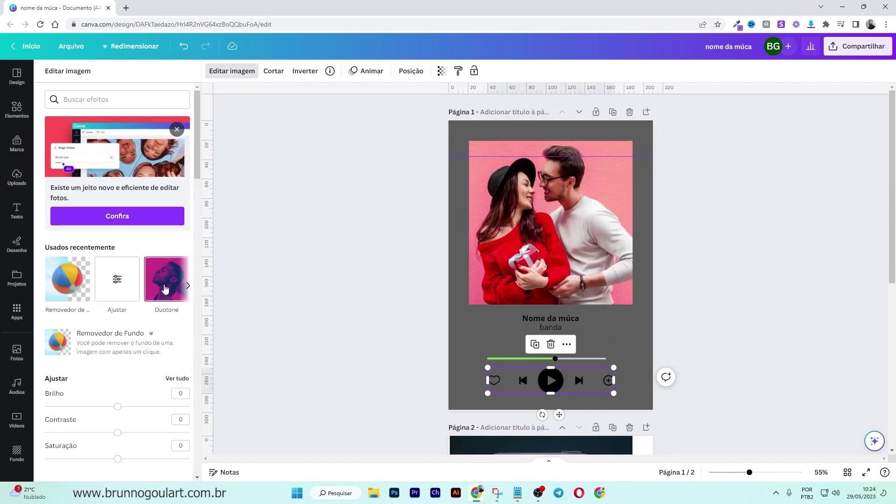
click(165, 289)
click(118, 118)
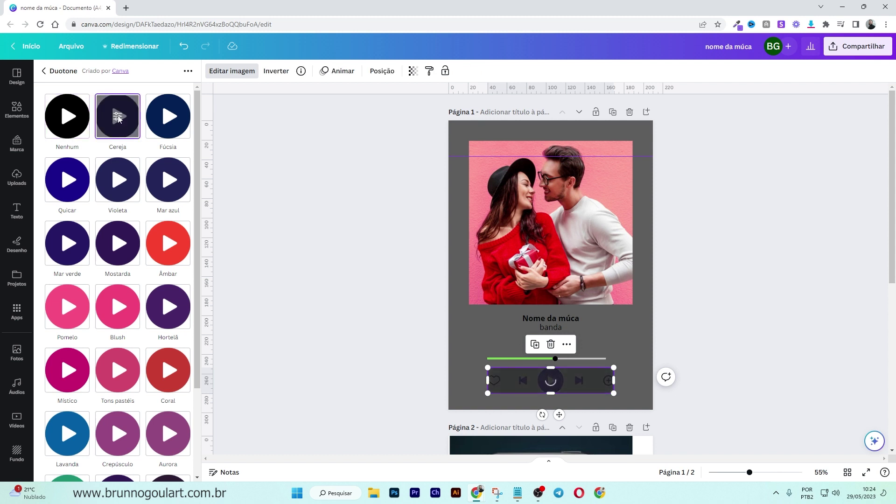
- Set the Duotone shadows colour to white and apply the effect to the player controls
click(118, 119)
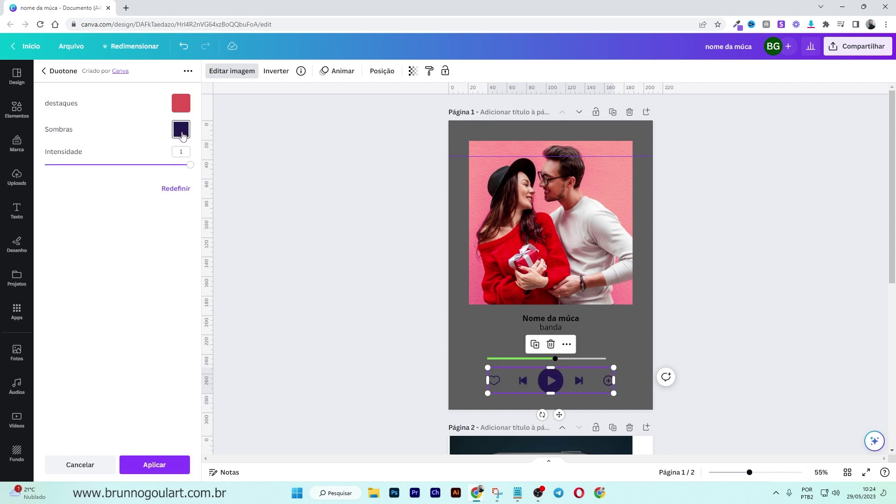
click(182, 130)
click(277, 190)
click(274, 167)
click(185, 465)
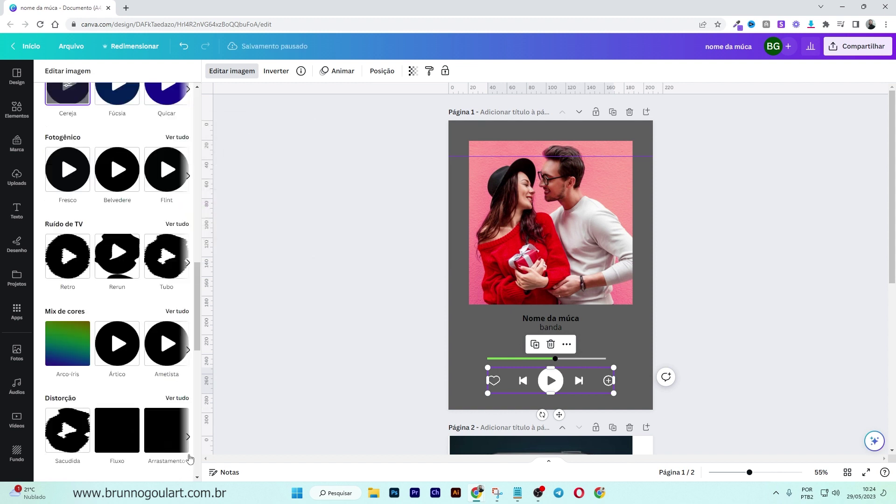
click(382, 355)
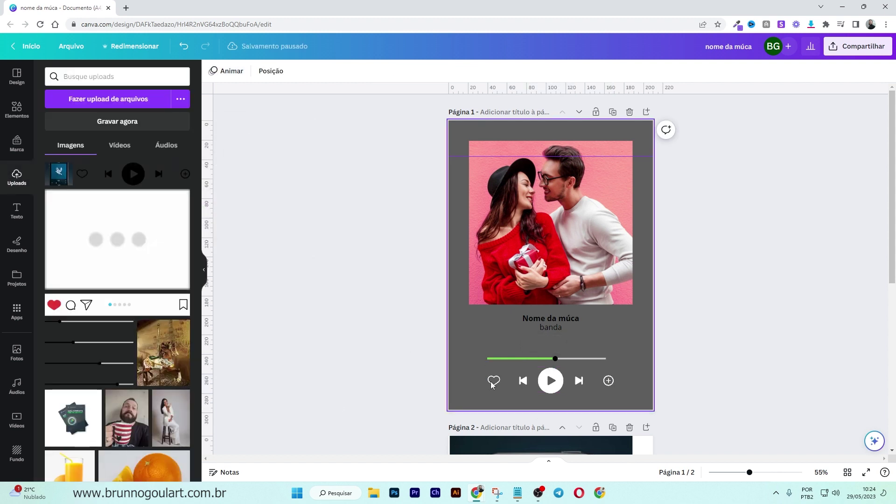
- Colour the song title "Nome da múca" and the band text "banda" white
click(537, 320)
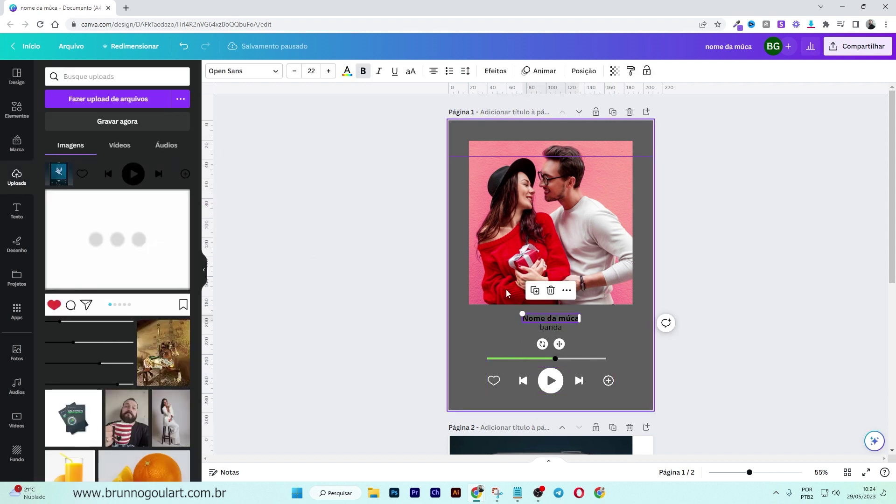
click(347, 71)
click(154, 127)
click(554, 327)
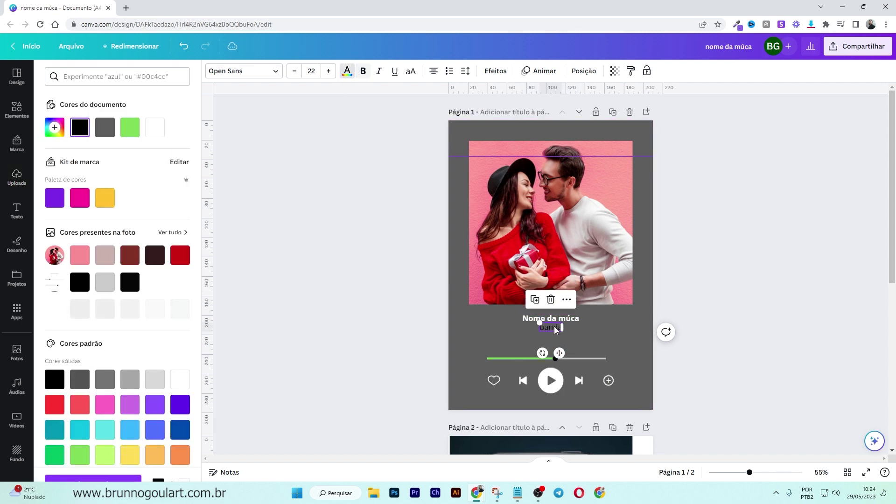
click(155, 127)
click(338, 304)
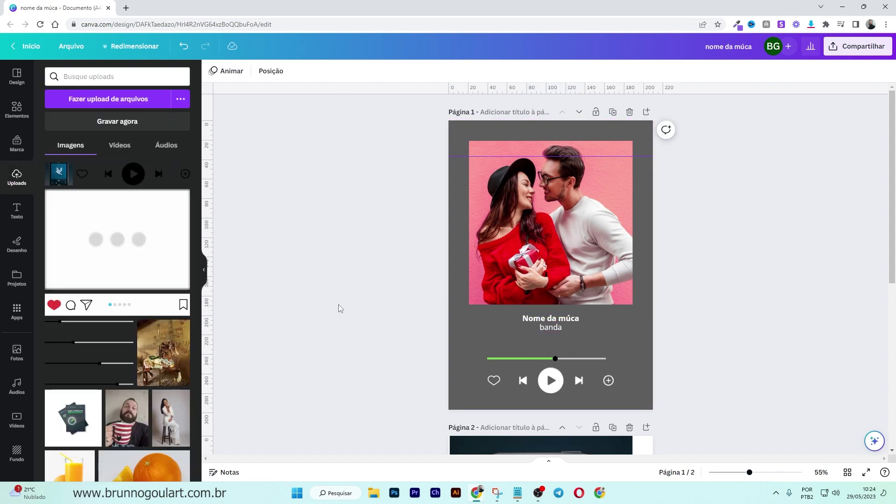
- Delete the progress bar image with the black knob, keeping only the green line
scroll(518, 376, down, 5)
scroll(575, 253, up, 3)
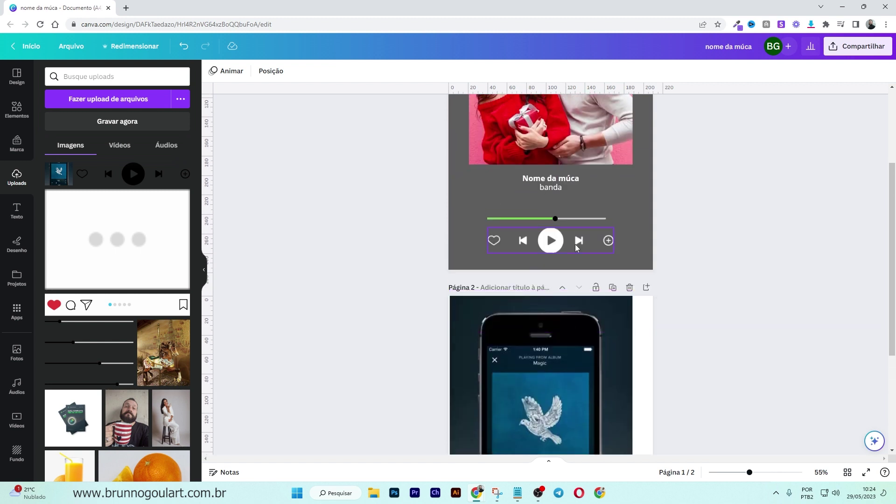
click(577, 220)
scroll(308, 300, up, 1)
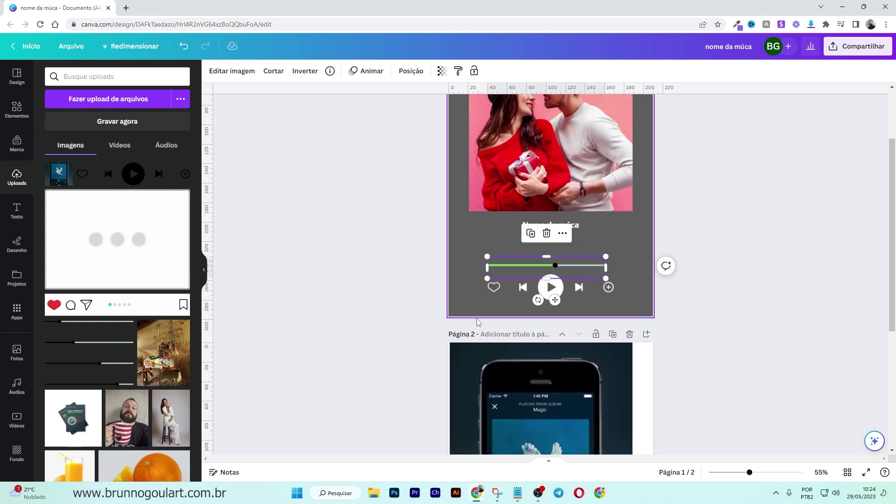
click(548, 234)
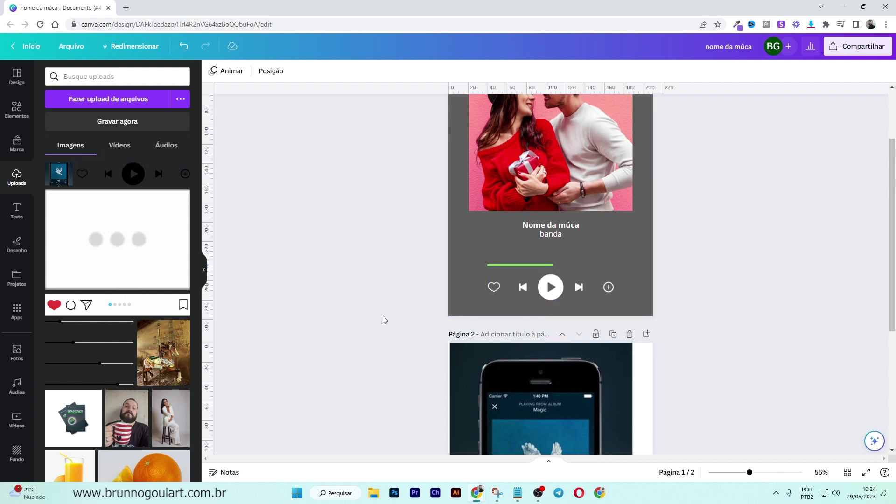
- Set the green progress line's thickness to 4
click(498, 265)
click(237, 72)
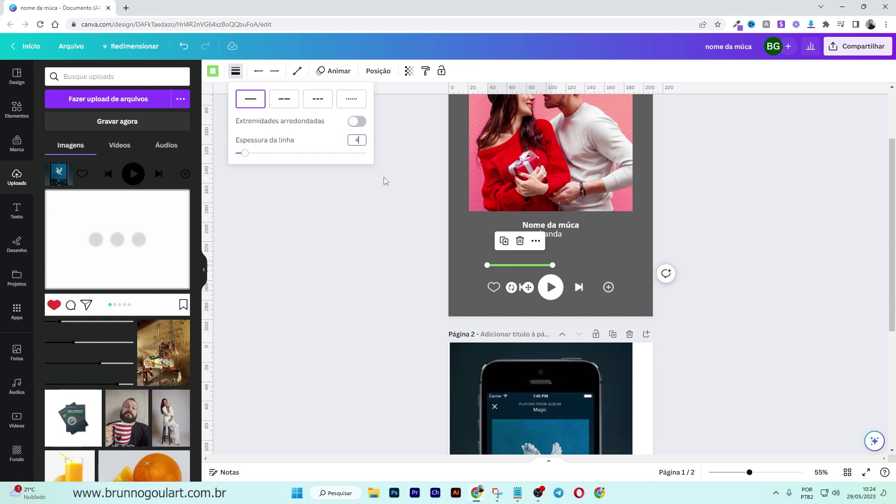
key(Return)
click(765, 344)
scroll(719, 319, down, 4)
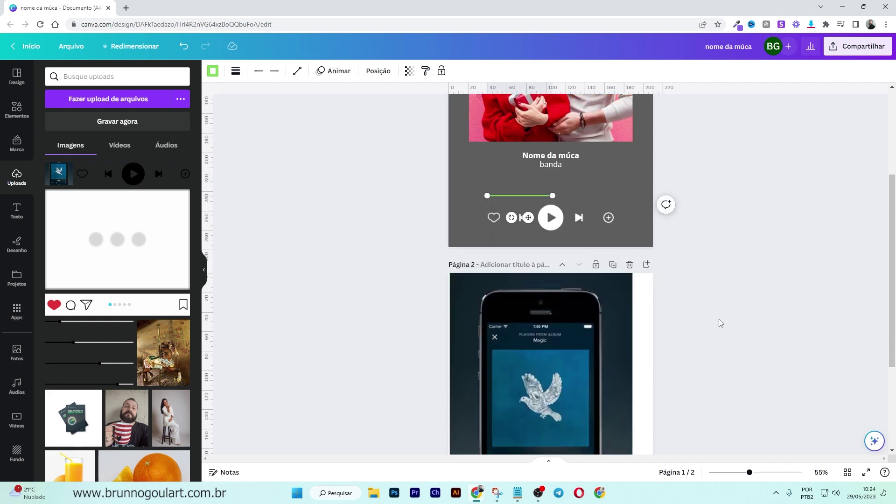
scroll(628, 365, up, 5)
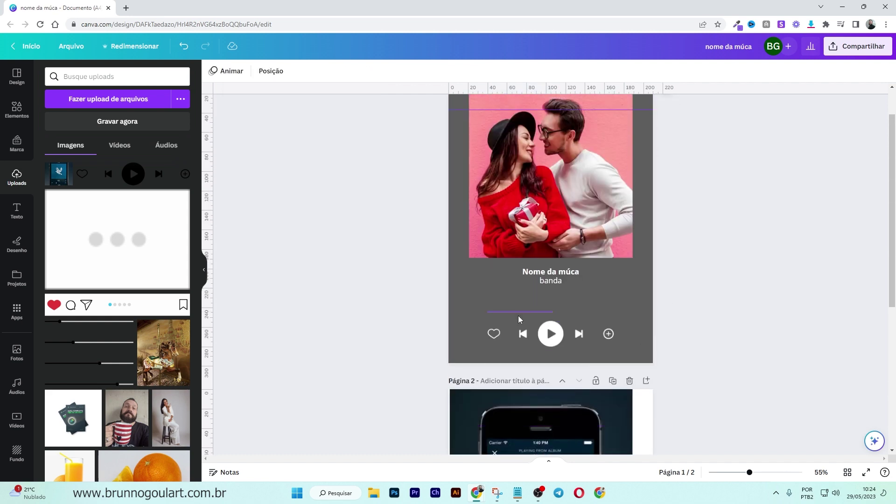
click(514, 314)
click(236, 73)
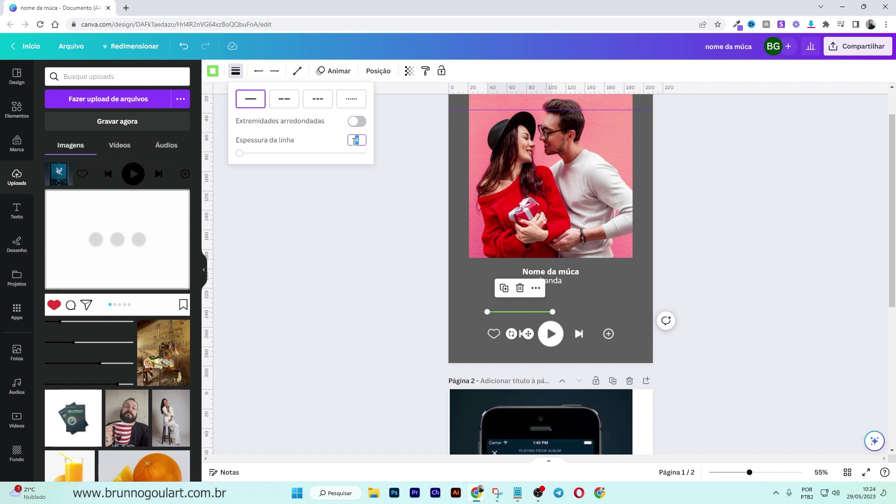
key(Escape)
click(464, 243)
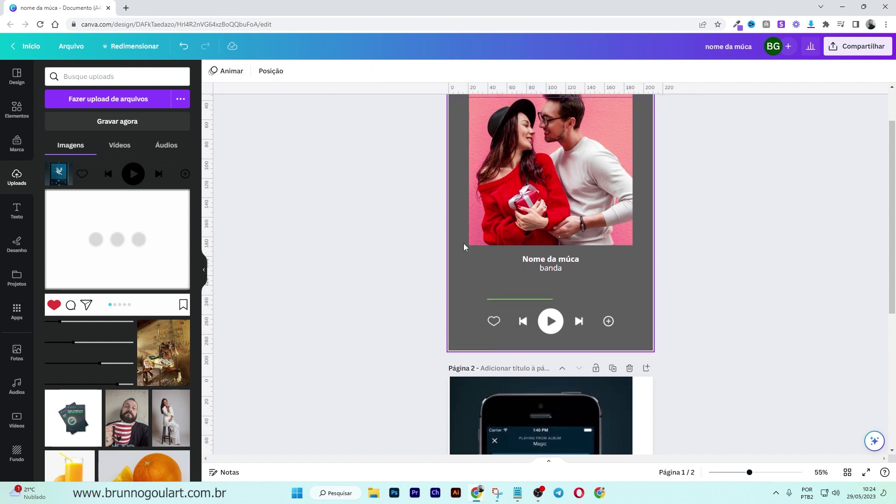
- Duplicate the green line and place the copy at the same height, extending the progress bar to the right above the controls
scroll(490, 210, down, 3)
click(514, 178)
click(504, 149)
drag(528, 207, 574, 191)
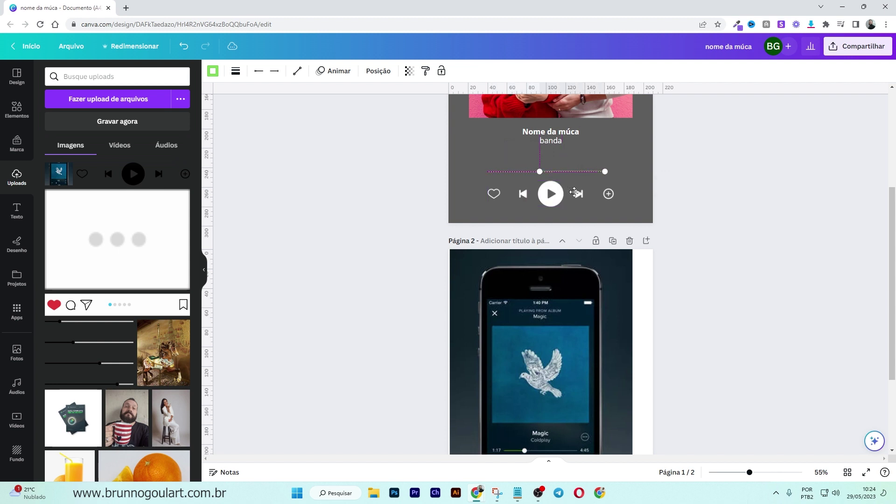
click(680, 218)
- Colour the duplicated line, the unplayed part of the progress bar, white
click(598, 172)
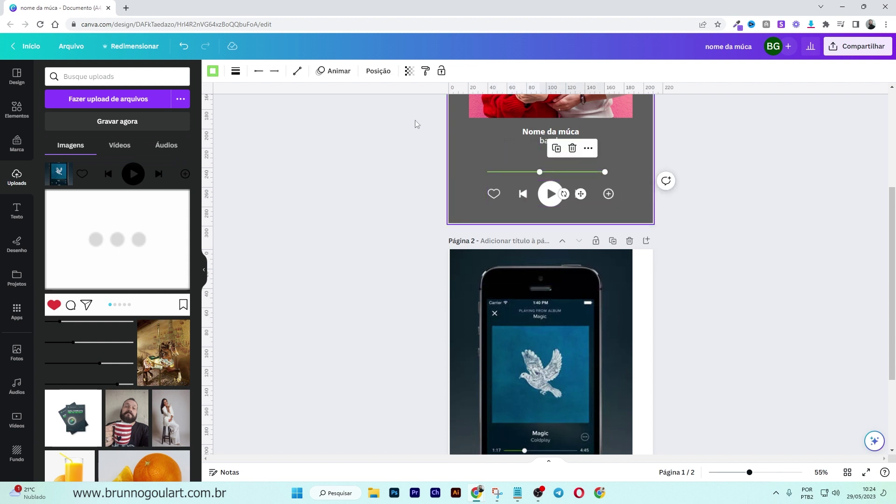
click(212, 71)
click(130, 134)
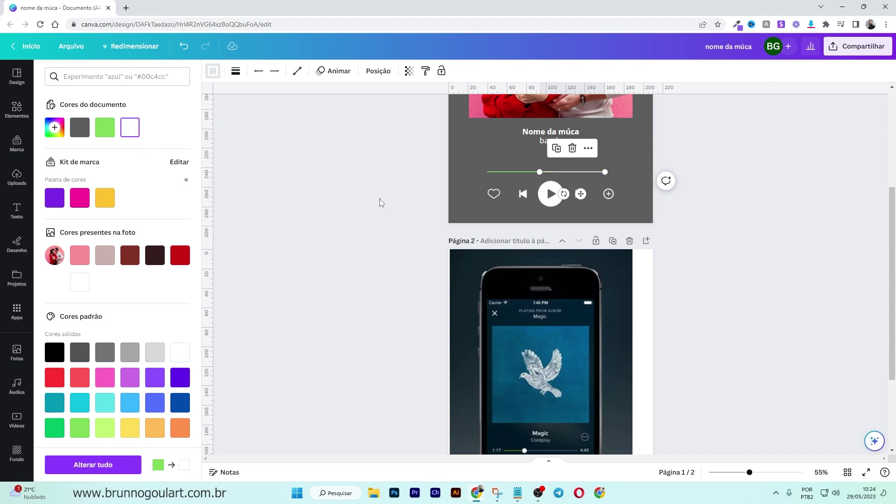
- Add a circle shape and move it onto the first page's progress bar area
click(379, 198)
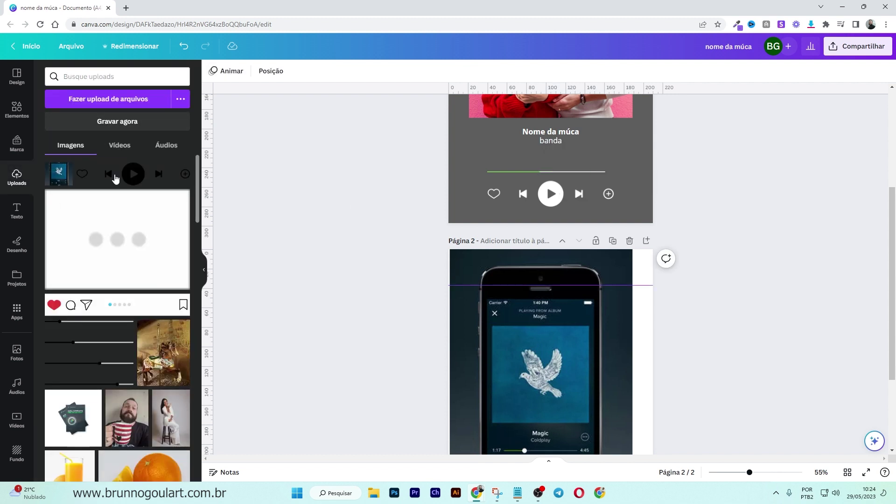
click(20, 121)
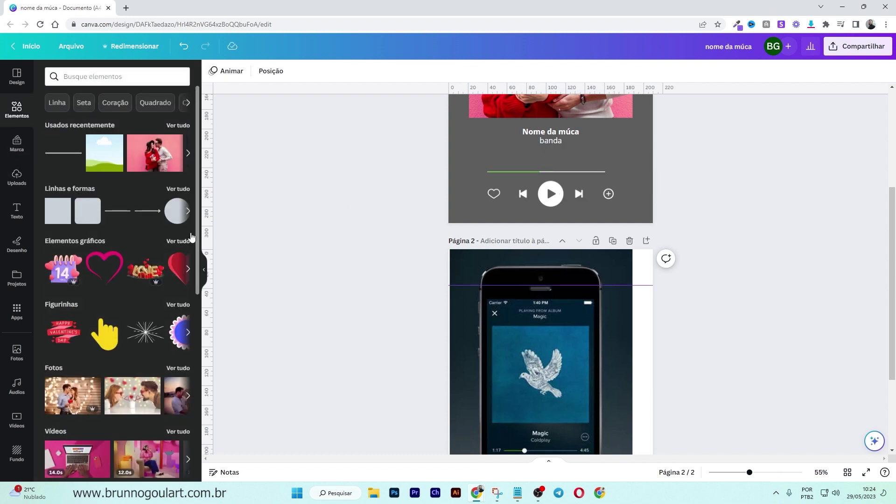
click(177, 211)
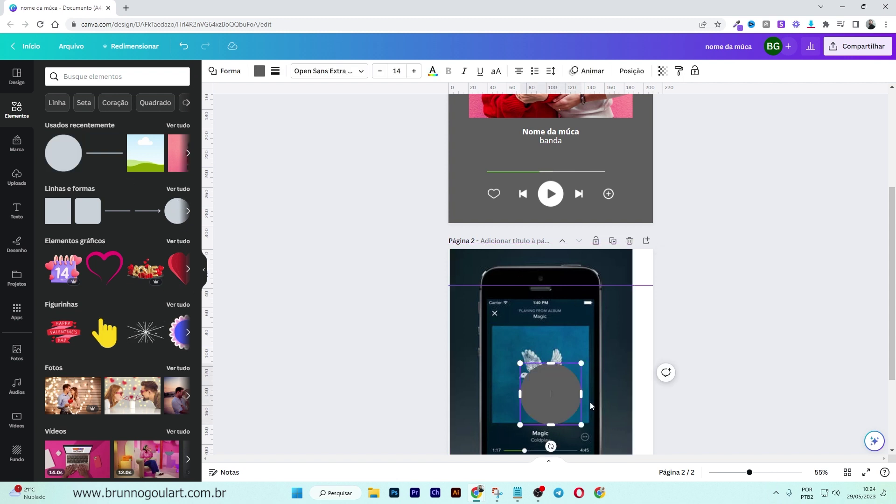
drag(546, 402, 506, 173)
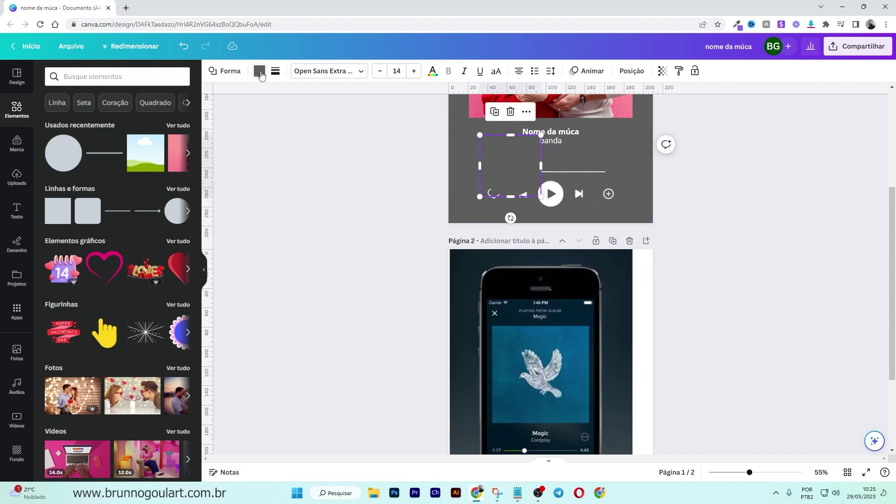
- Colour the circle white and shrink it to a small knob where the green and white progress lines meet
click(260, 71)
click(158, 133)
drag(481, 136, 548, 196)
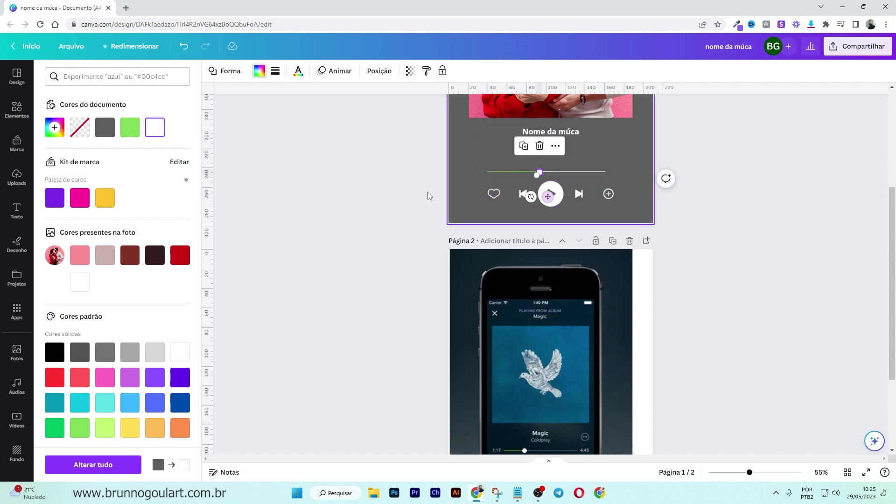
click(368, 188)
scroll(364, 214, down, 2)
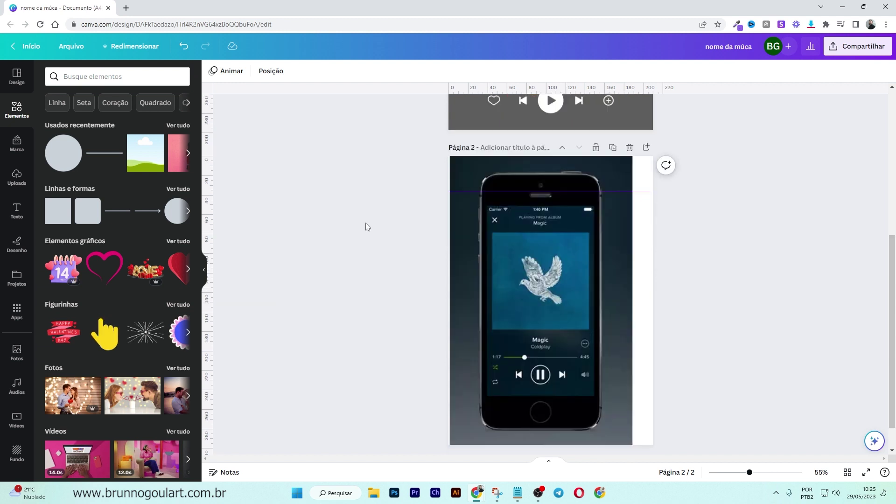
scroll(366, 240, up, 2)
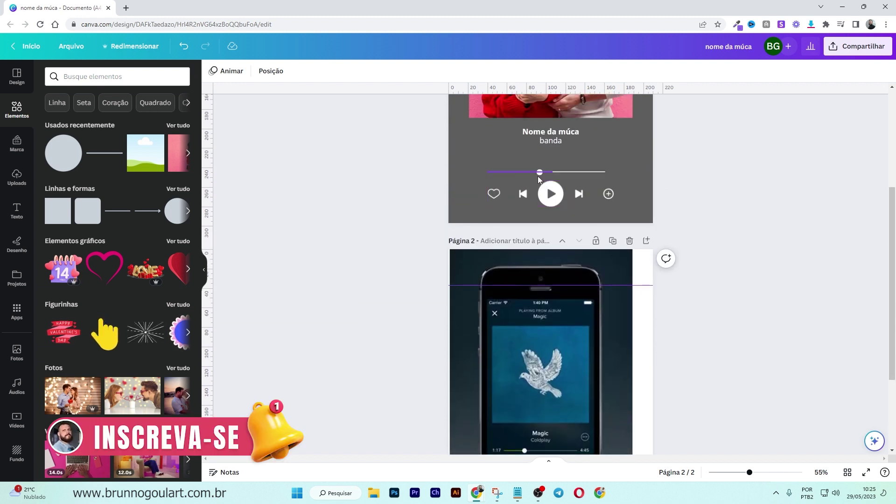
click(540, 173)
click(385, 241)
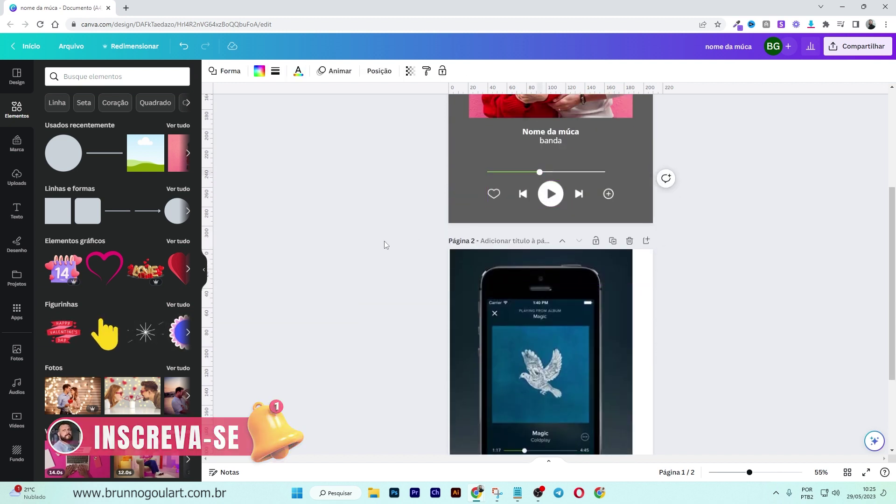
- Group the green line, white line and knob, and centre the group horizontally on the page
click(547, 186)
click(410, 70)
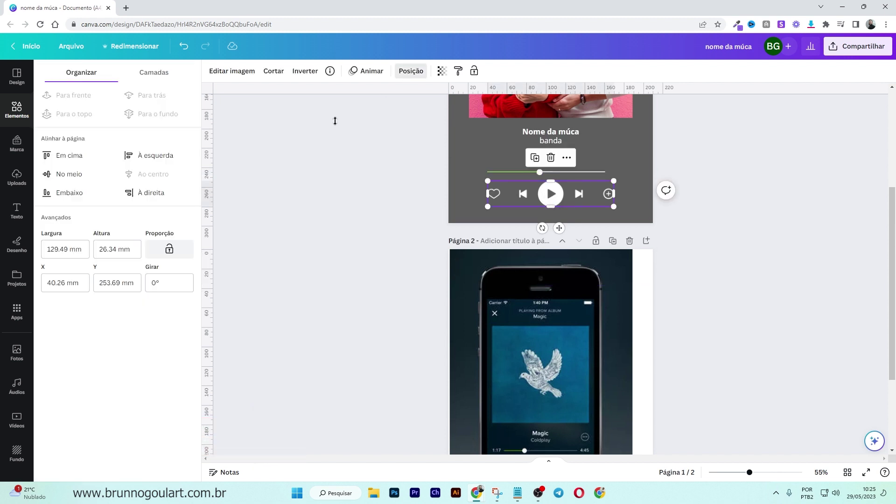
click(328, 264)
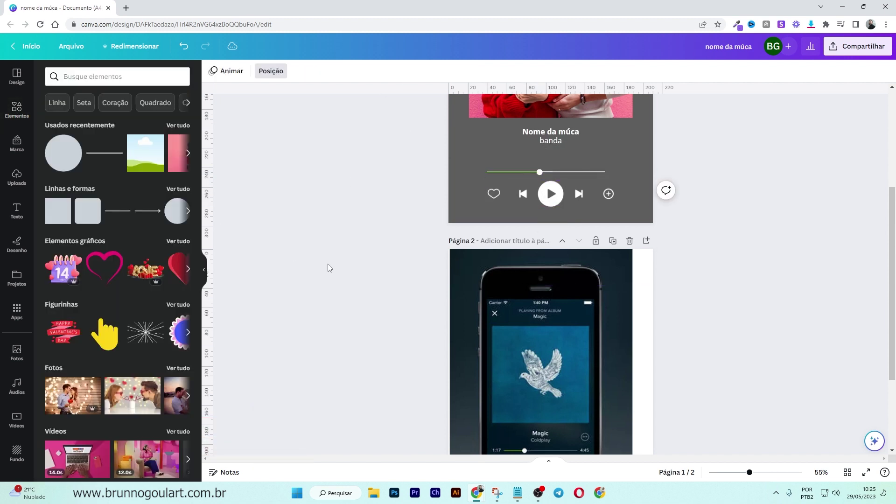
click(513, 172)
drag(541, 172, 580, 177)
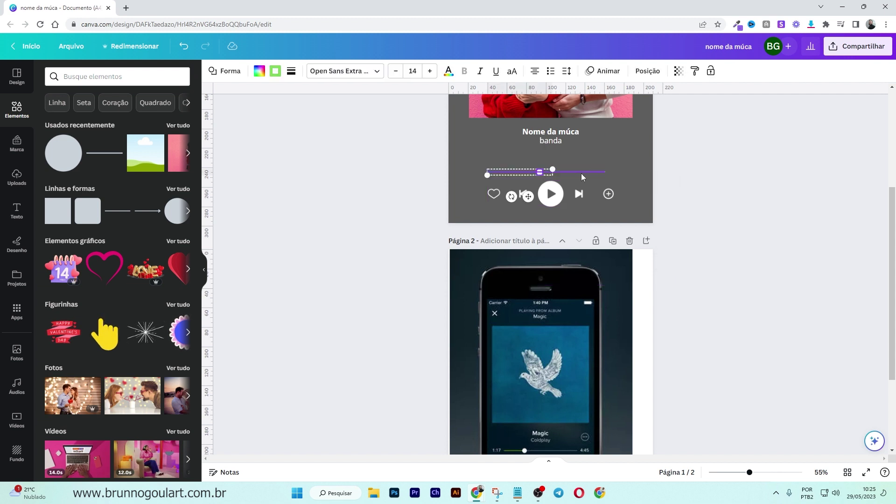
shift+click(583, 171)
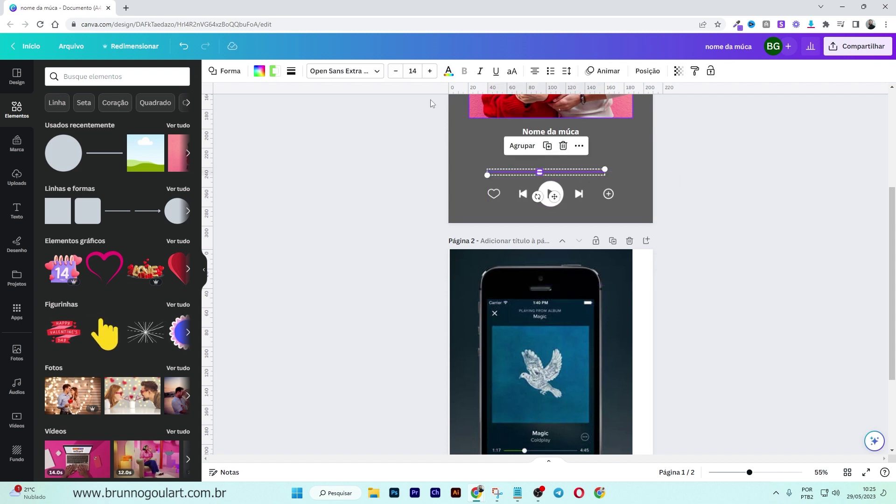
click(522, 146)
click(585, 70)
click(166, 176)
click(303, 221)
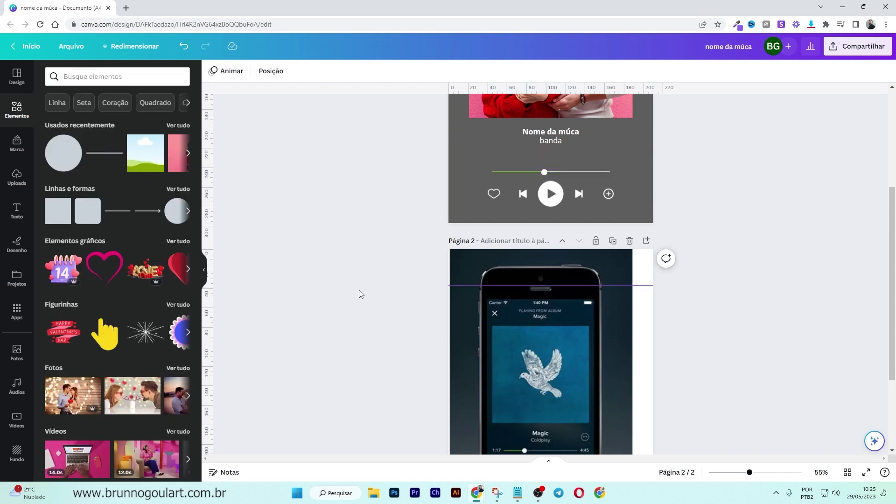
- Duplicate the "banda" text and place the copy beside the green start of the progress bar
scroll(359, 290, up, 5)
scroll(359, 290, down, 3)
scroll(355, 293, down, 4)
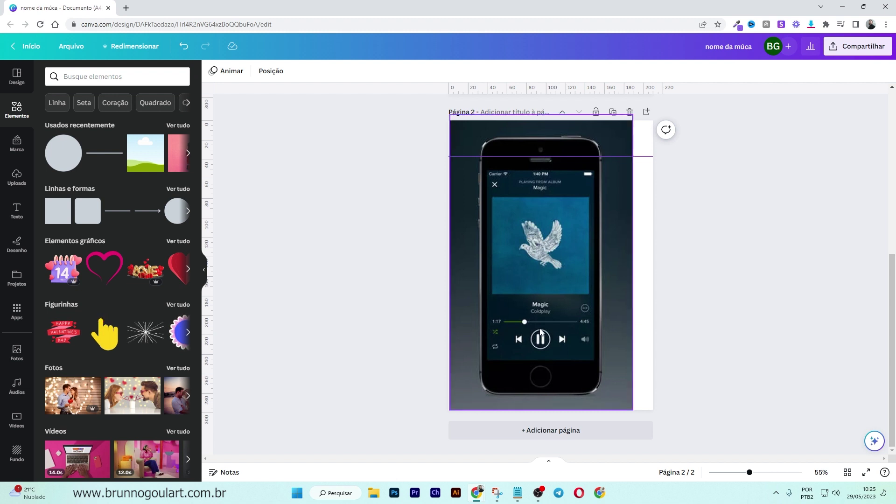
scroll(333, 333, up, 5)
click(550, 287)
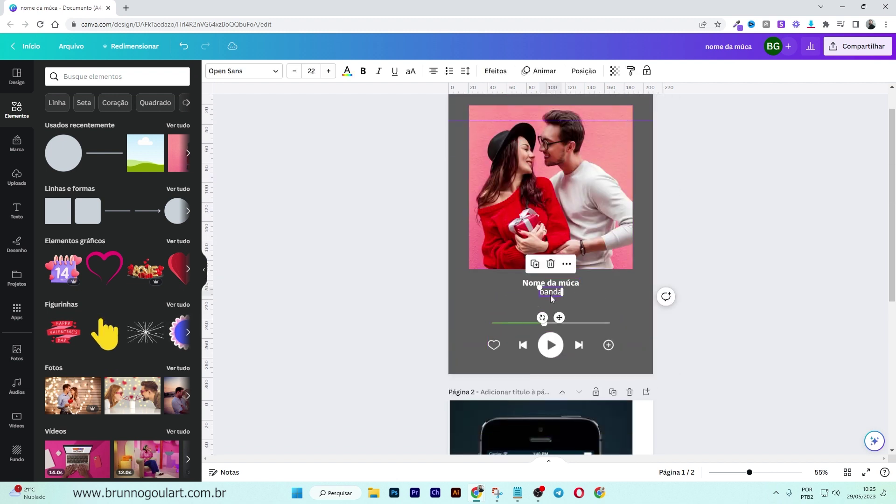
drag(551, 293, 485, 348)
- Replace the copied text beside the progress bar with 1:30
scroll(497, 345, down, 5)
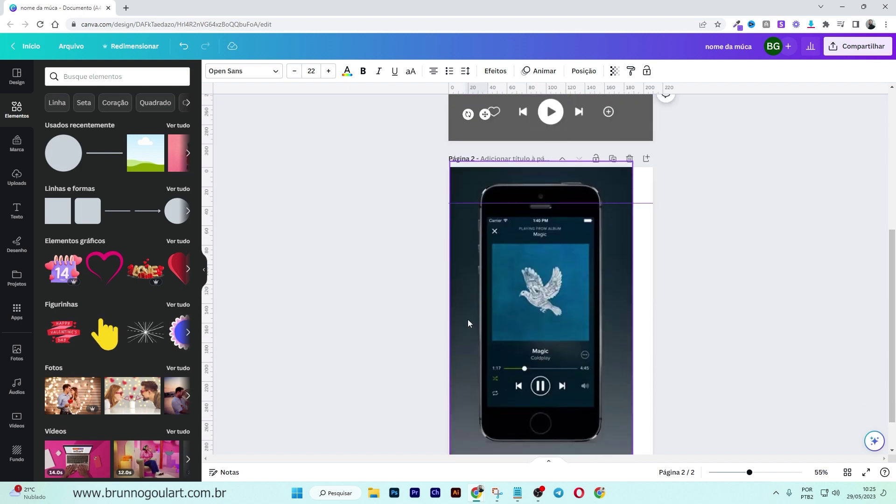
scroll(467, 320, up, 3)
key(BackSpace)
scroll(488, 292, down, 3)
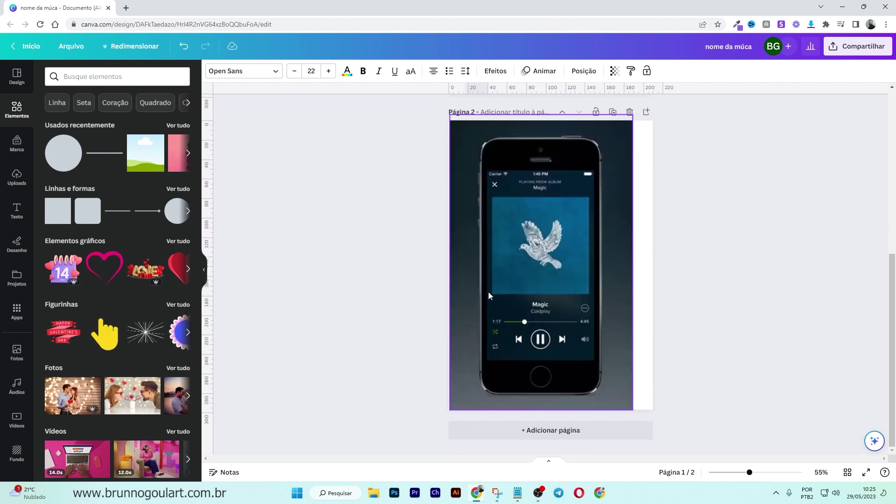
scroll(503, 308, up, 3)
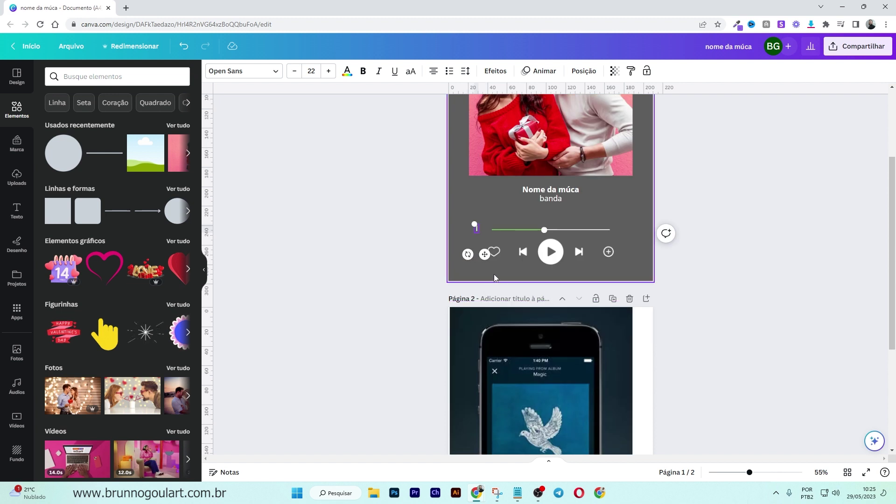
text(1:30)
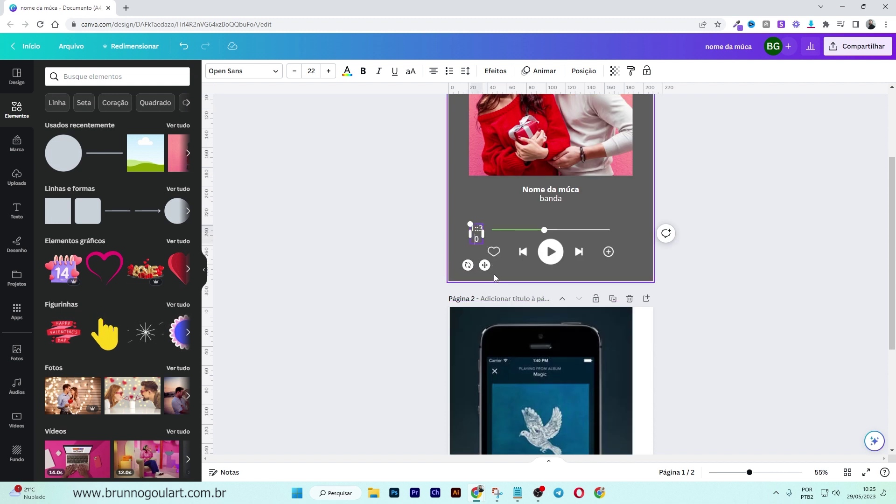
- Widen the 1:30 text box so the time fits on one line, and set its font size to 15
click(503, 227)
click(295, 71)
click(294, 71)
click(295, 71)
click(294, 71)
click(295, 71)
click(295, 71)
click(294, 71)
- Position the 1:30 text just before the green line's start, level with the progress bar
mouse_move(507, 252)
mouse_down()
mouse_move(486, 251)
mouse_move(491, 254)
mouse_up()
scroll(488, 273, down, 4)
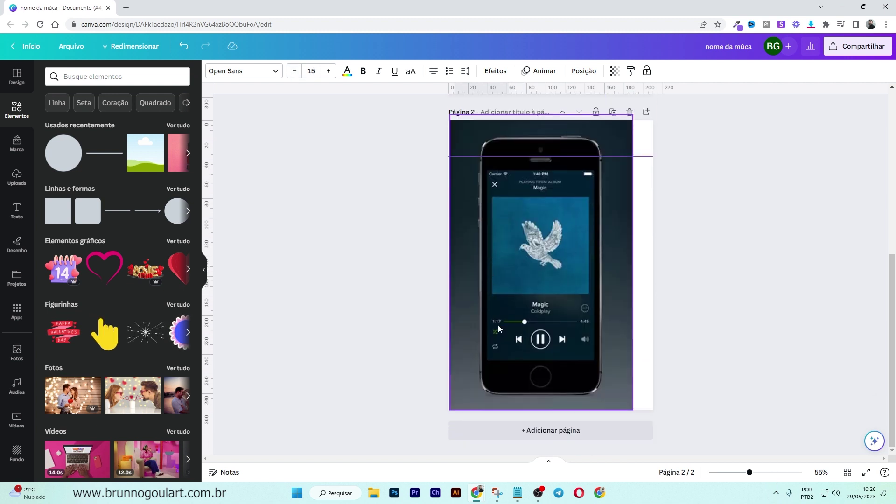
scroll(498, 321, up, 3)
scroll(498, 321, up, 1)
click(460, 235)
click(482, 228)
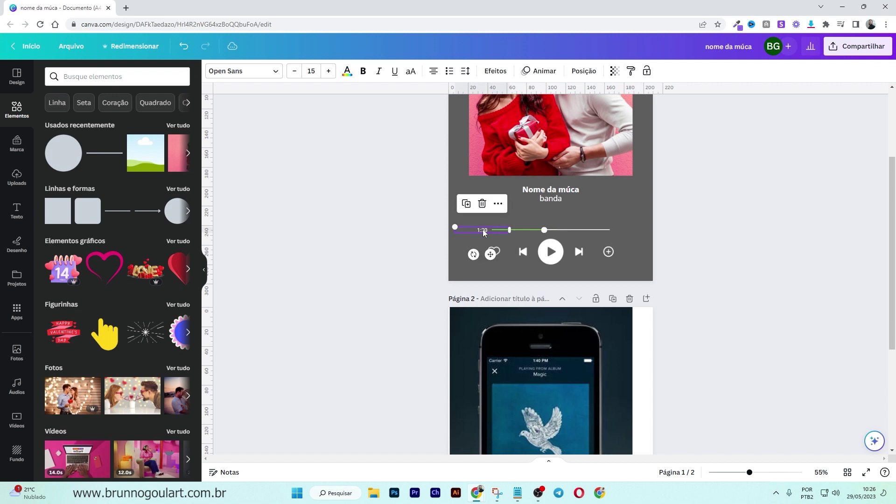
click(399, 309)
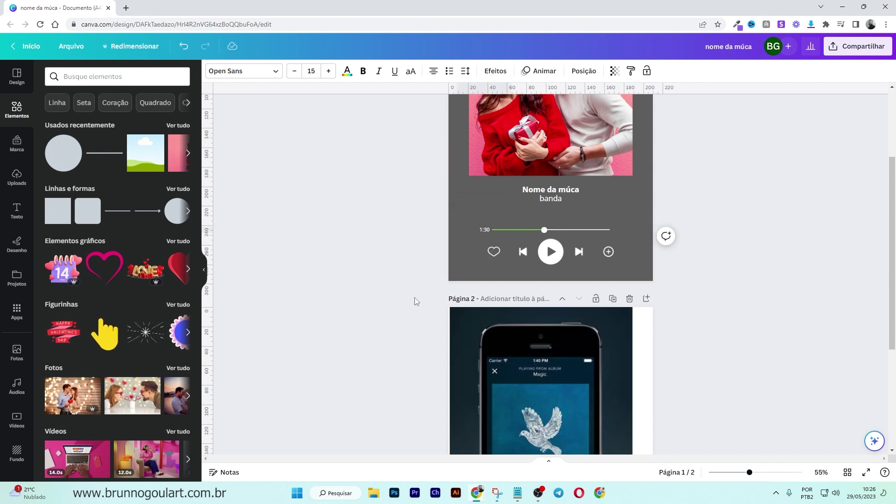
- Duplicate the 1:30 text and place the copy at the same height just past the white line's end
click(487, 229)
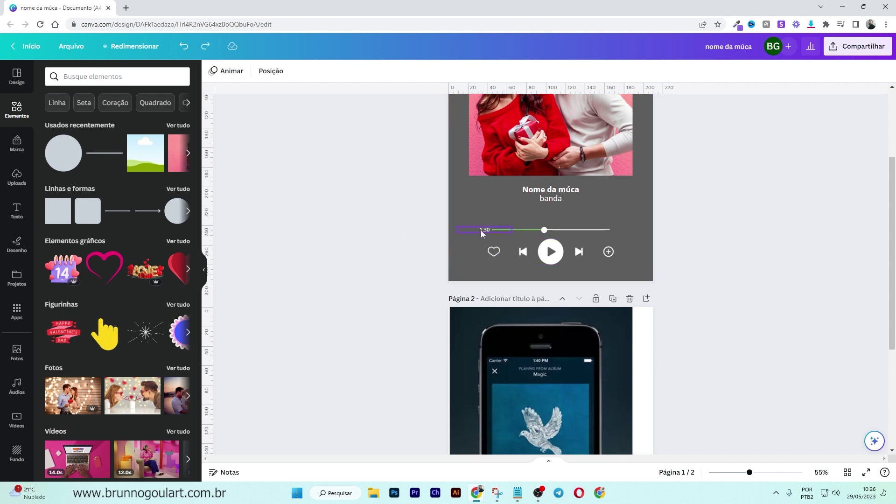
drag(493, 254, 629, 253)
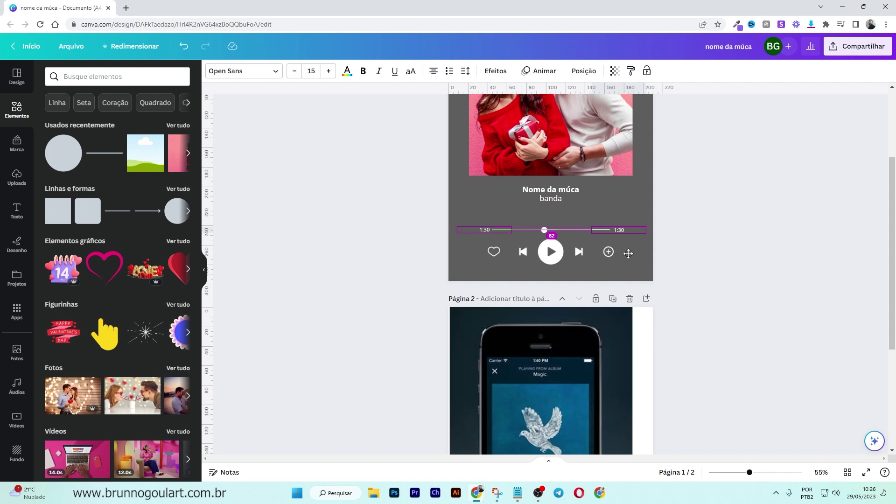
drag(629, 253, 628, 253)
- Change the duplicated time at the white line's end to 4:10
scroll(658, 329, down, 4)
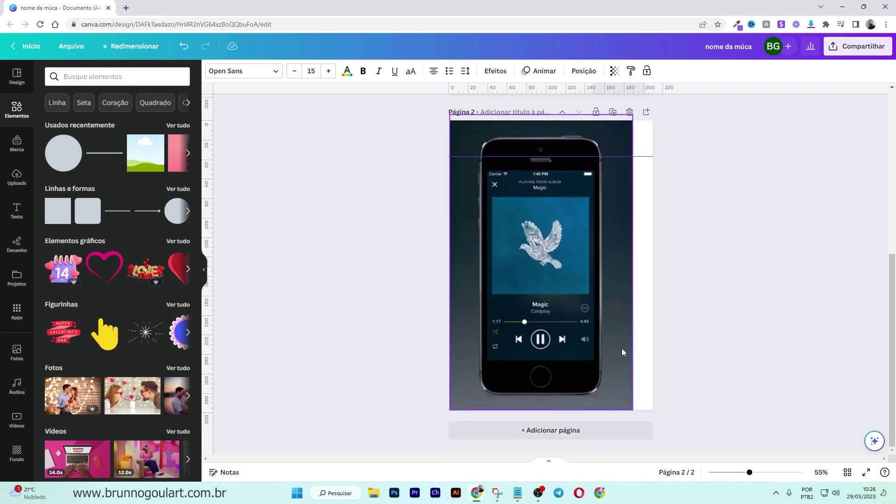
scroll(622, 349, up, 4)
double_click(626, 228)
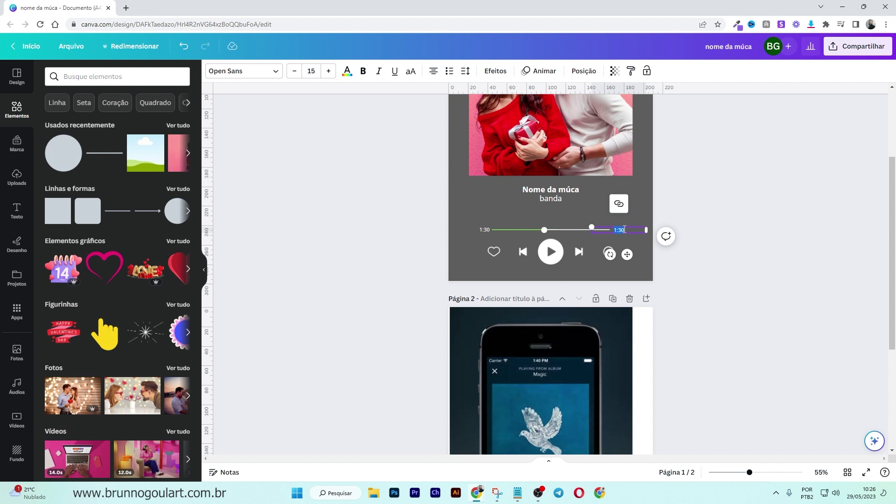
text(4:)
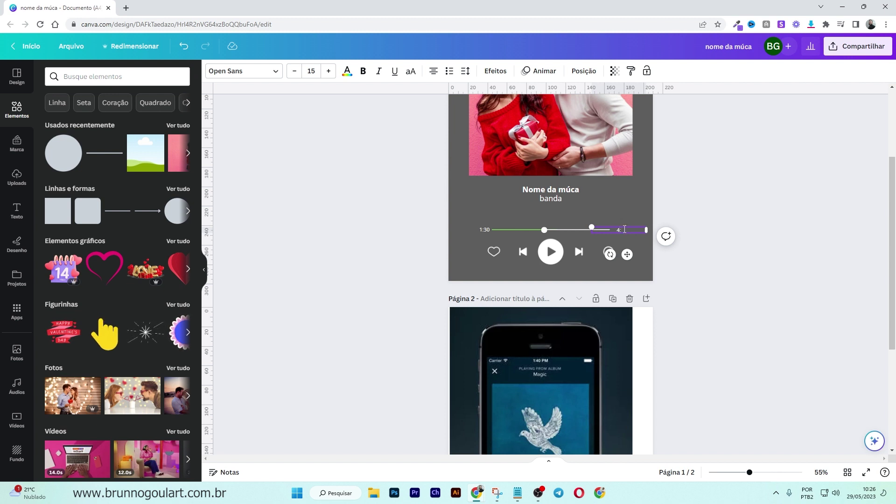
click(699, 264)
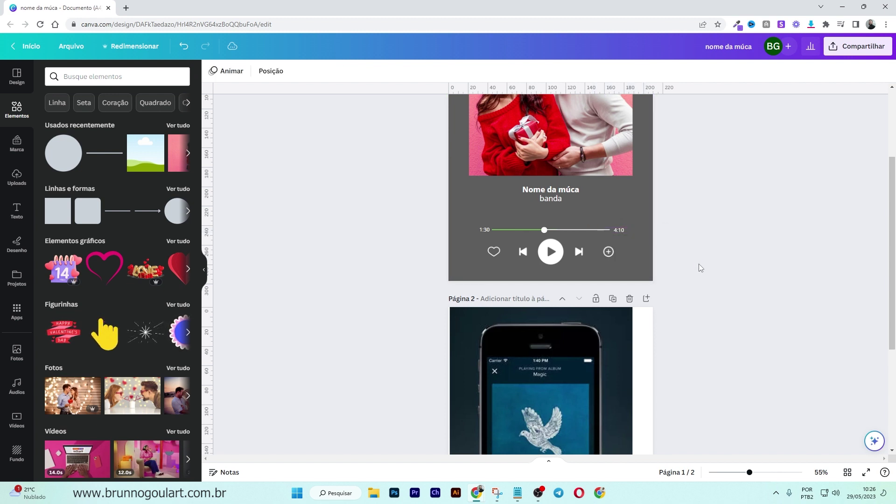
- Nudge the 4:10 text slightly closer to the end of the progress bar
scroll(699, 264, down, 4)
scroll(705, 270, up, 3)
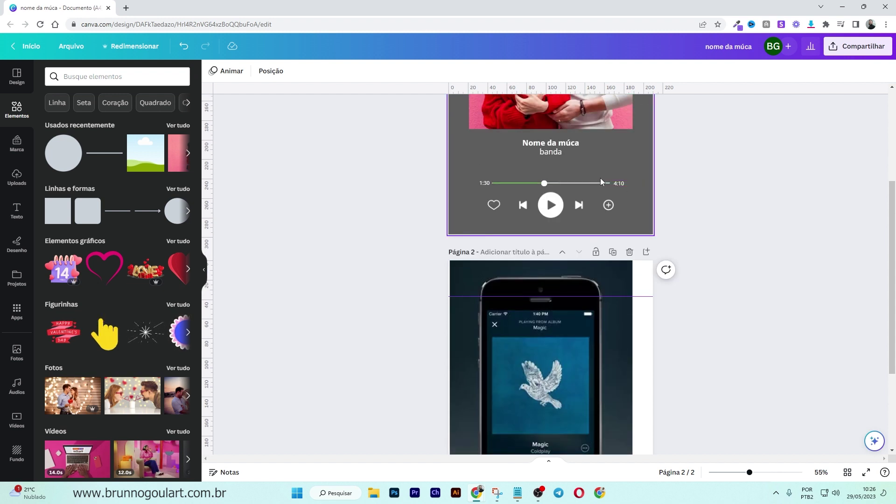
click(621, 183)
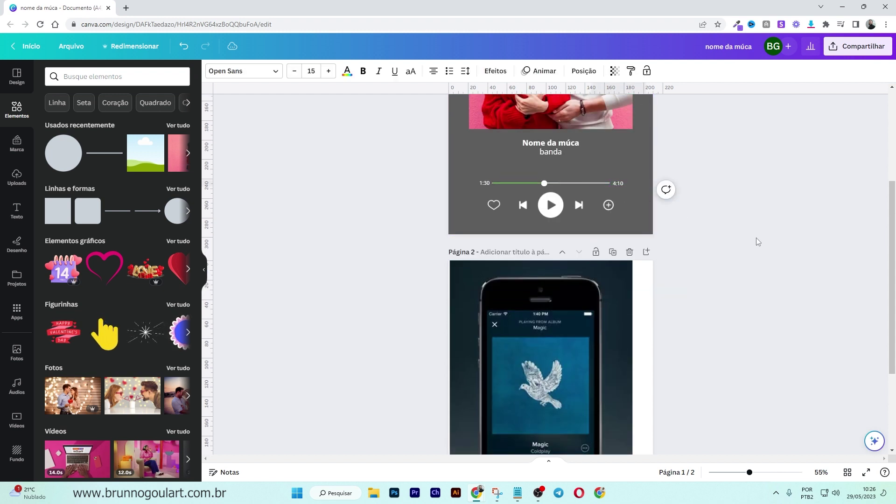
click(705, 247)
- Align the 1:30 and 4:10 texts with each other along their vertical middle
click(595, 184)
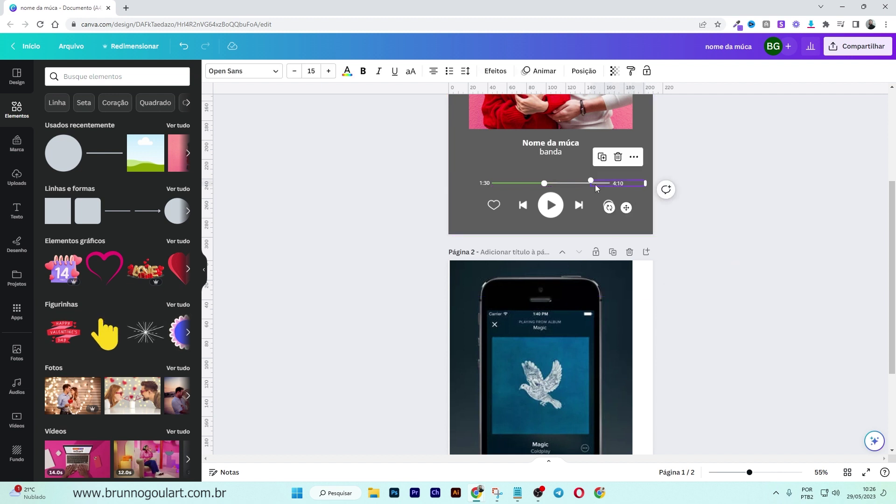
shift+click(484, 183)
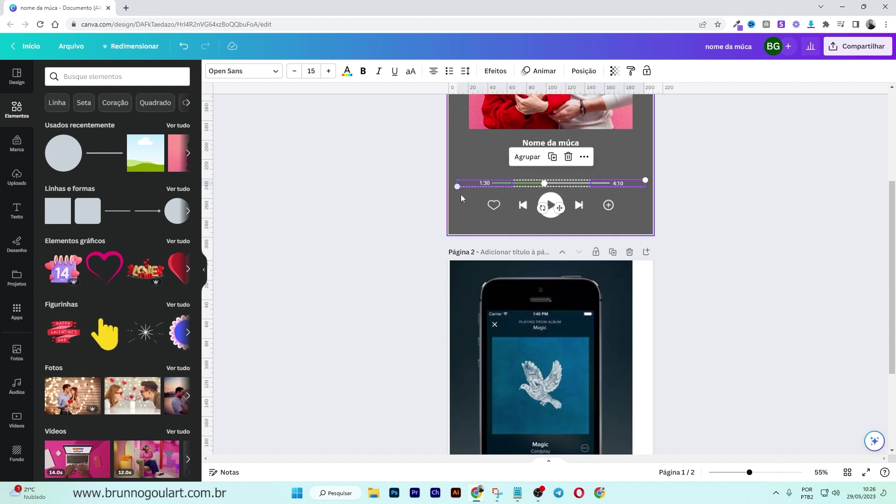
click(584, 70)
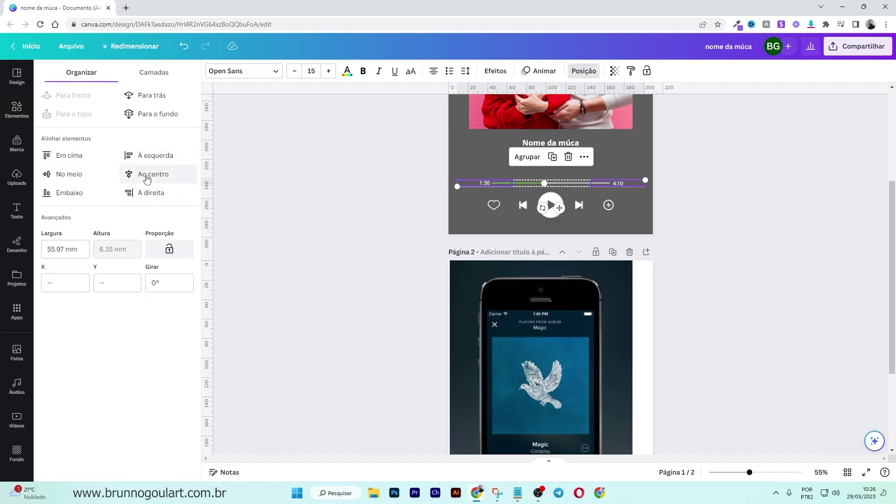
click(49, 173)
click(355, 218)
click(354, 219)
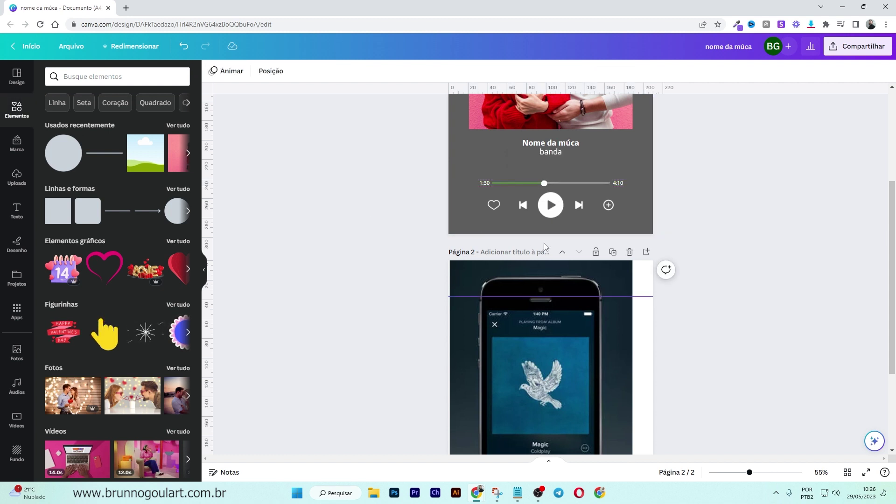
- Compare the text, progress bar and control placement on page 1 with the phone player reference on page 2
click(485, 187)
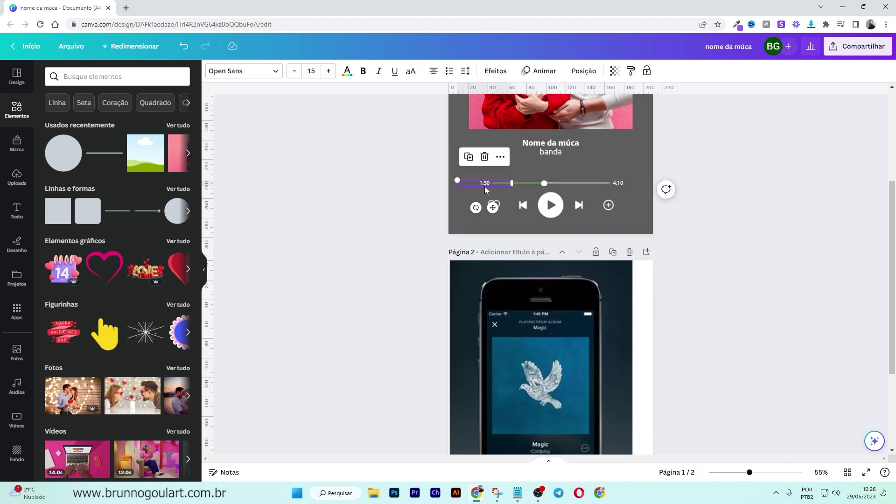
click(610, 163)
click(745, 231)
scroll(719, 280, up, 4)
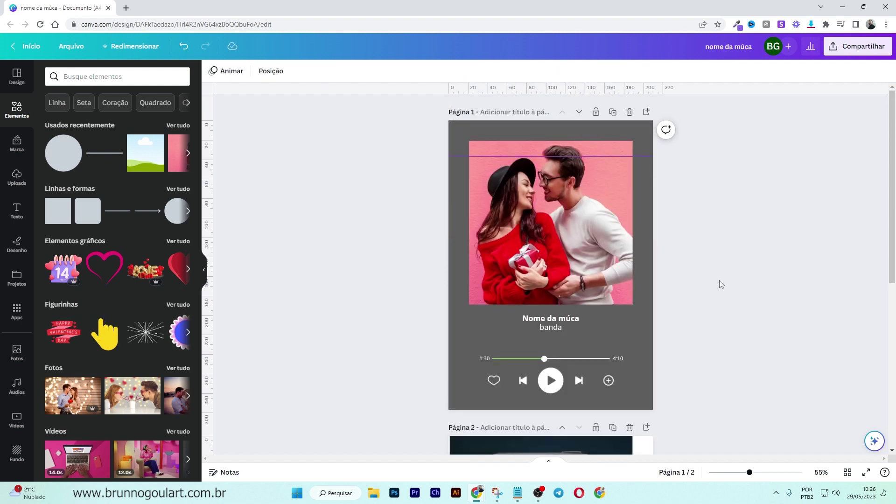
scroll(720, 280, down, 7)
scroll(705, 301, up, 5)
scroll(691, 297, up, 1)
scroll(588, 303, down, 4)
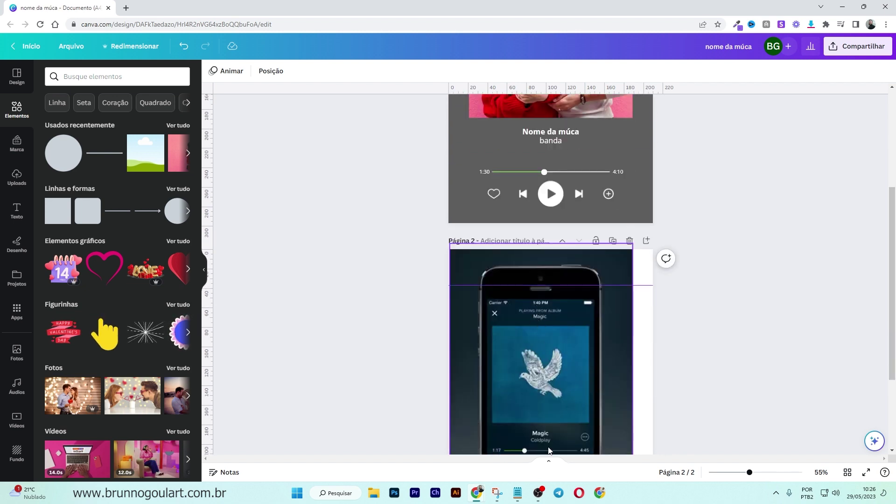
scroll(629, 333, up, 4)
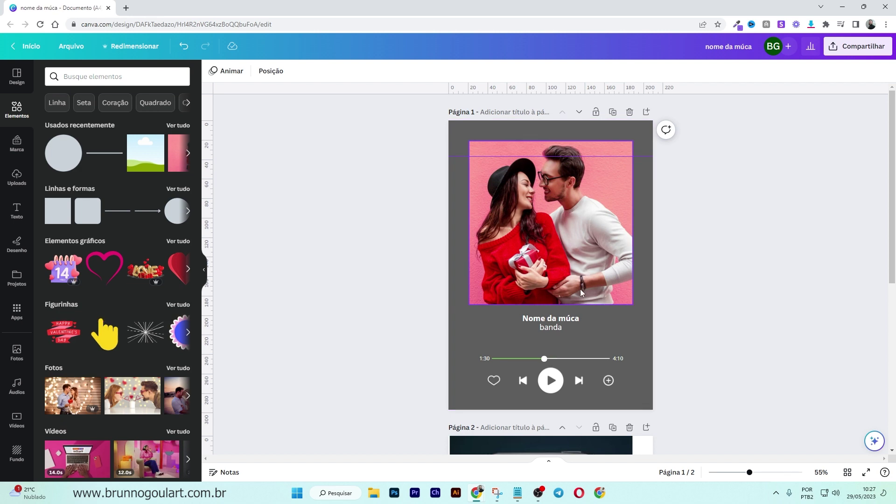
scroll(520, 320, down, 6)
scroll(519, 331, up, 6)
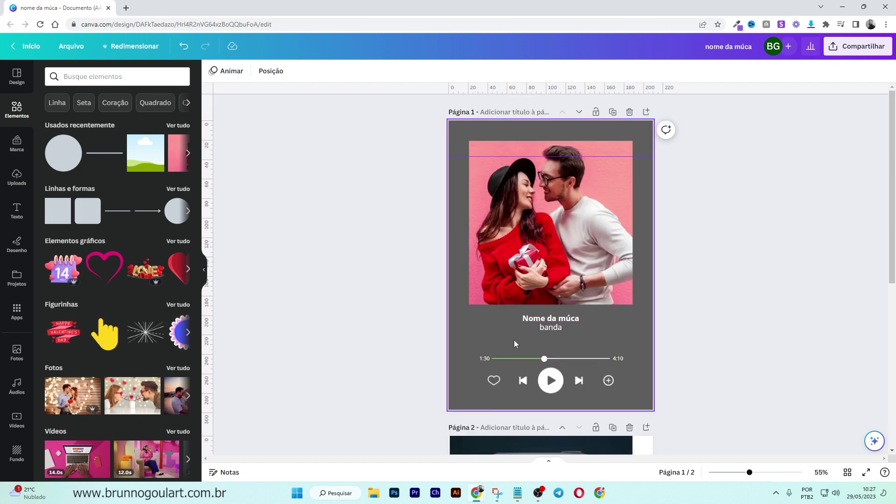
scroll(514, 340, down, 6)
scroll(514, 329, up, 4)
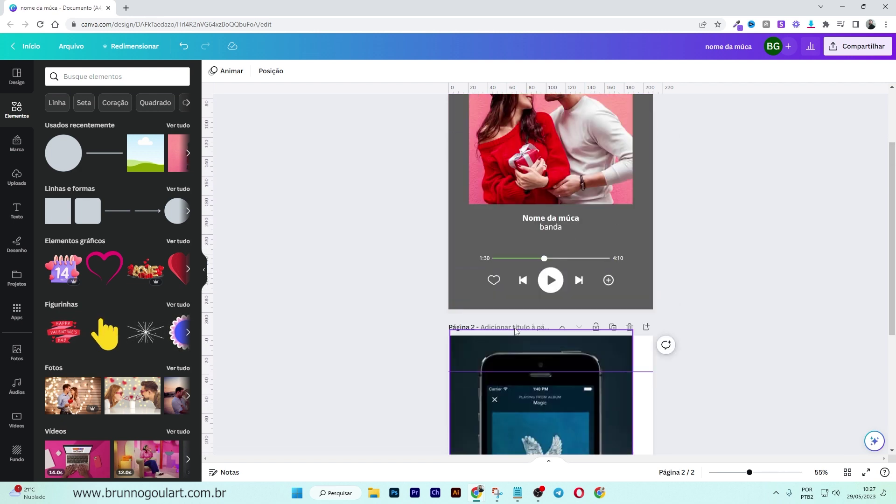
- Move the song title and band name down together so they sit closer to the progress bar
click(567, 243)
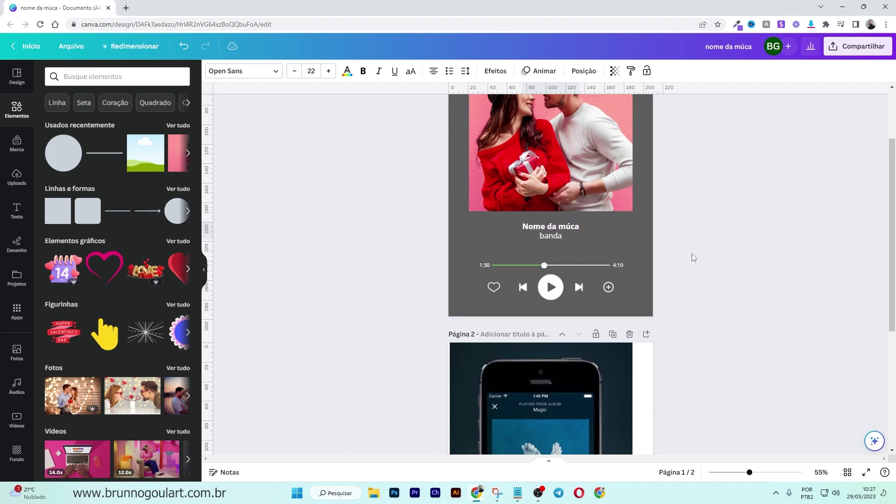
key(Down)
key(Down)
key(Down)
key(Down)
key(Down)
key(Down)
key(Down)
key(Down)
key(Down)
key(Down)
key(Down)
key(Escape)
- Duplicate the song title to a centred spot above the photo, shifting the photo down to make room for it
scroll(691, 247, down, 3)
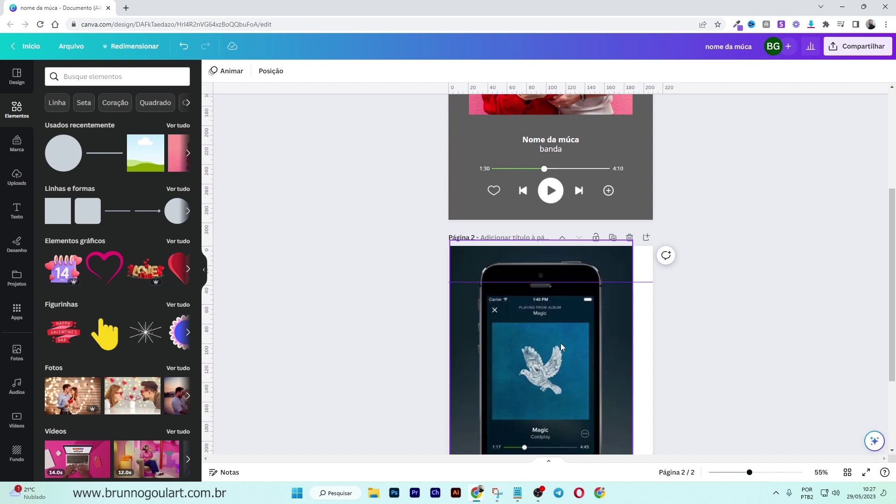
scroll(559, 351, up, 5)
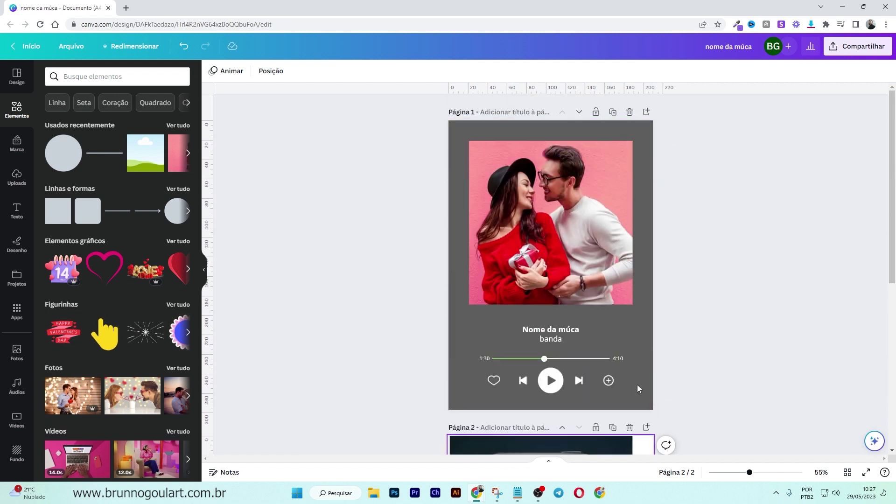
click(559, 331)
drag(558, 334, 565, 140)
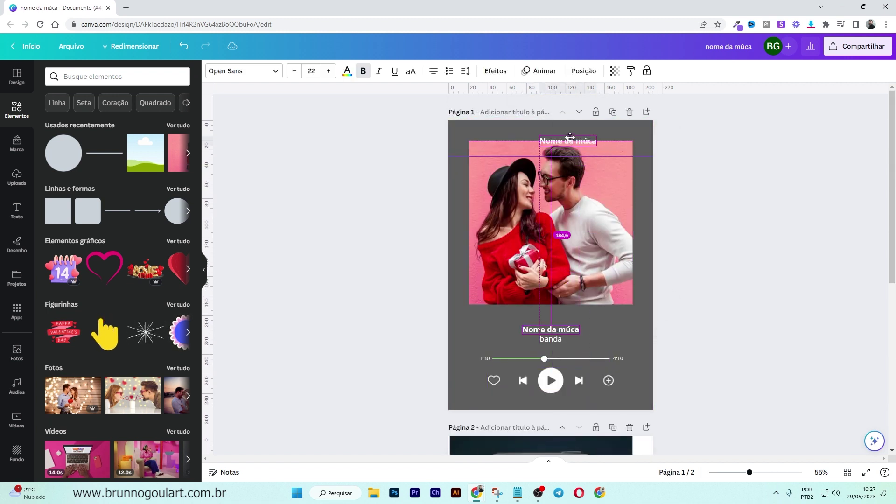
drag(590, 265, 591, 273)
click(590, 273)
drag(575, 142, 570, 151)
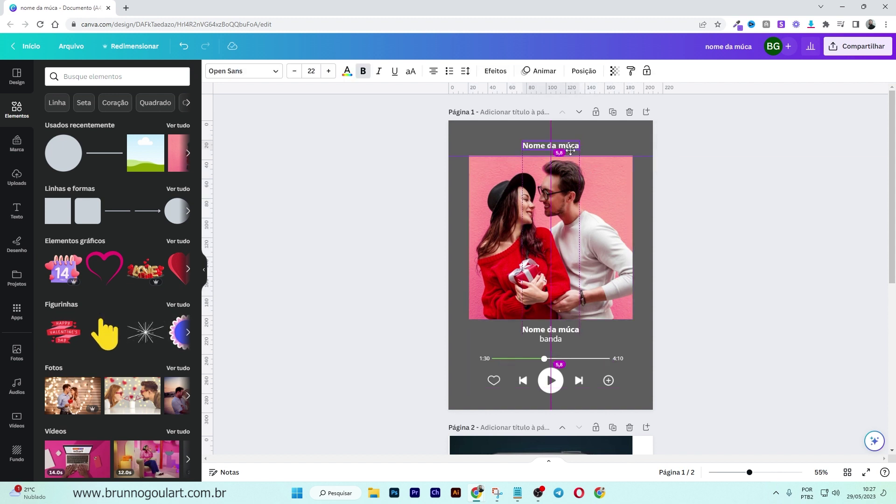
click(358, 227)
- Review the couple's photo layout against the phone reference with both pages in view
click(508, 254)
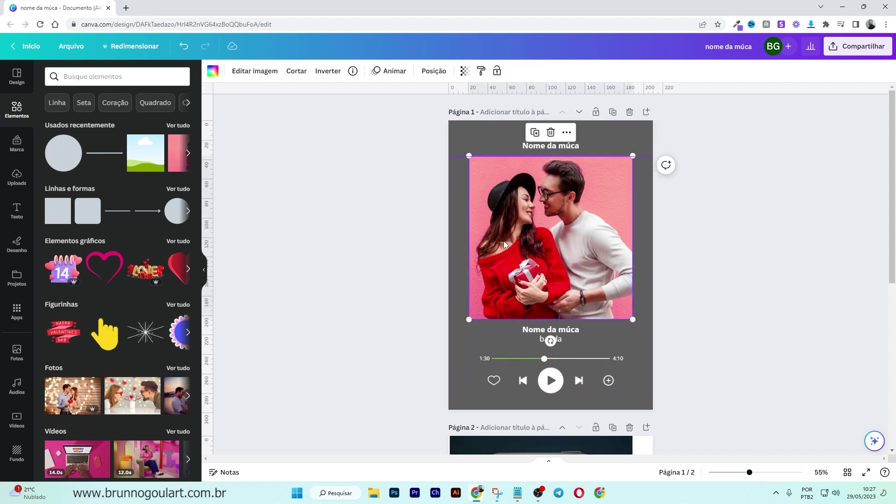
click(428, 72)
click(358, 304)
scroll(392, 300, down, 2)
scroll(364, 313, down, 3)
scroll(514, 347, down, 5)
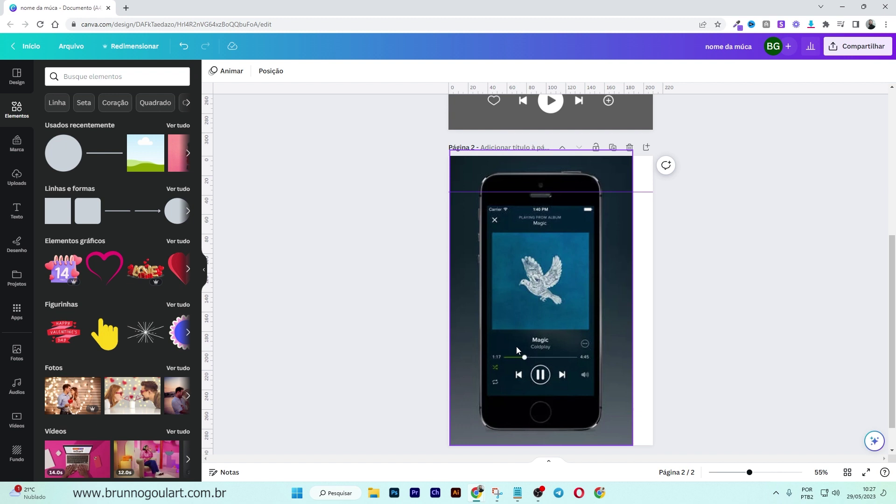
drag(750, 473, 733, 473)
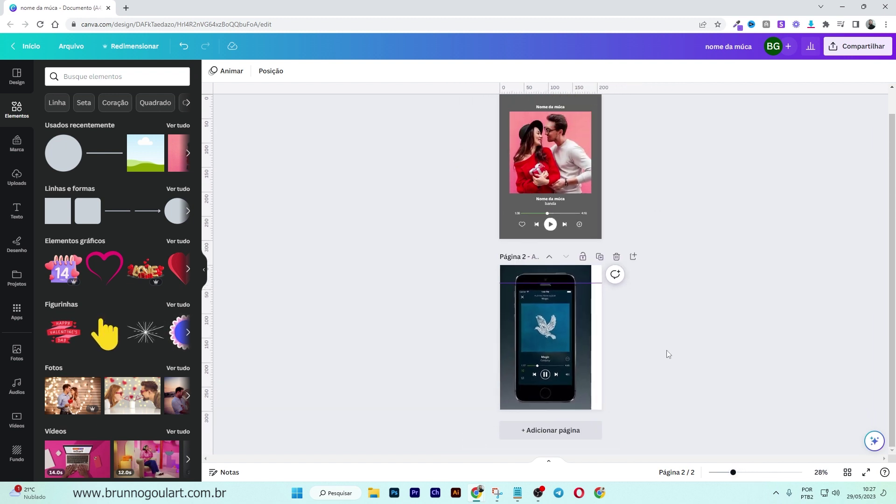
scroll(610, 228, up, 1)
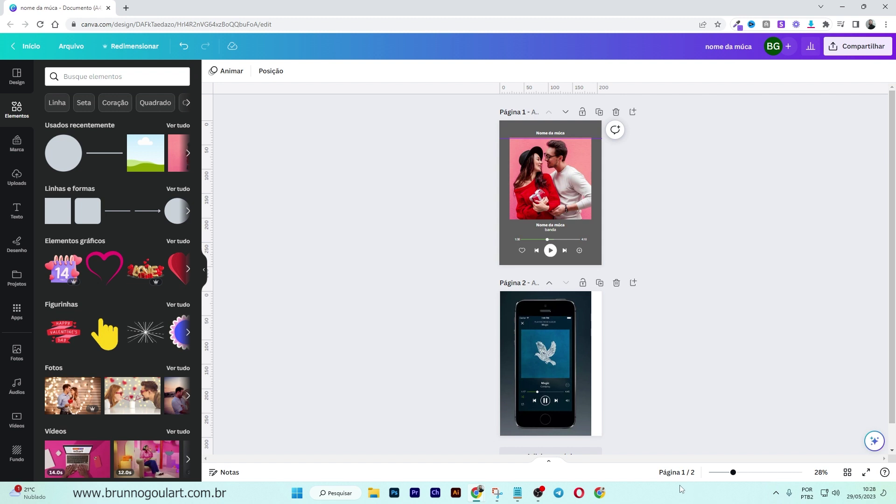
- Delete page 2 with the phone reference image
click(821, 472)
click(817, 428)
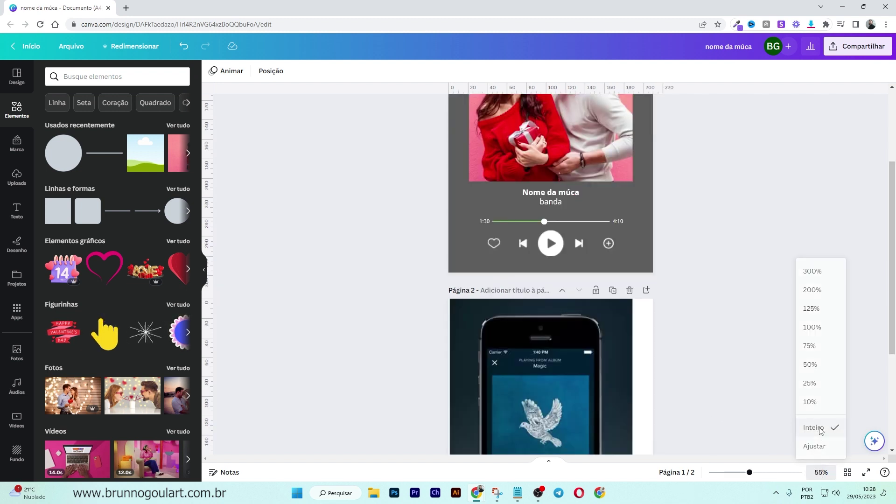
click(630, 290)
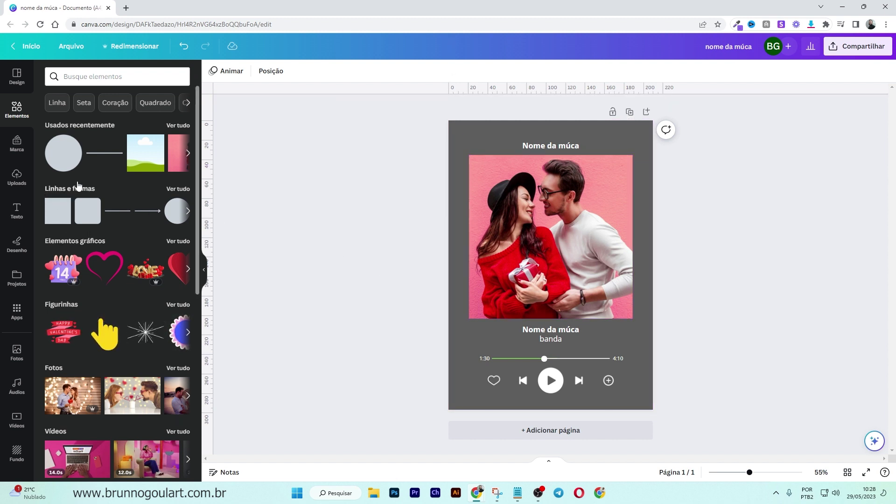
- Add a square shape and stretch it to cover the whole page
click(57, 211)
key(Escape)
drag(546, 271, 472, 158)
drag(510, 182, 653, 409)
- Make the page-sized shape's fill transparent and give it a solid border with a thickness of 10
click(260, 71)
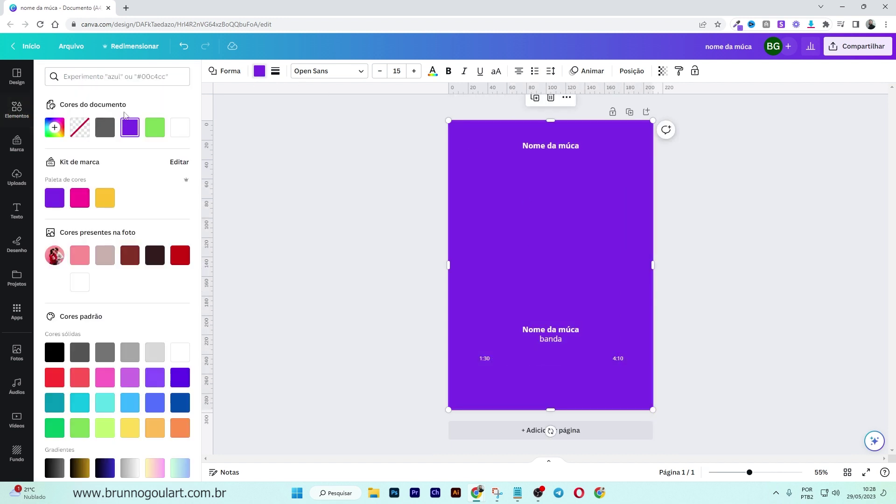
click(79, 127)
click(276, 71)
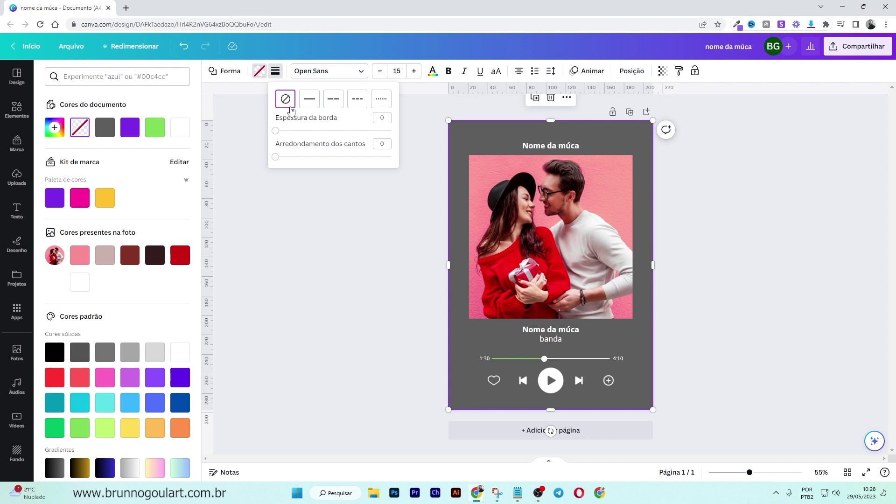
click(277, 131)
drag(277, 135, 287, 136)
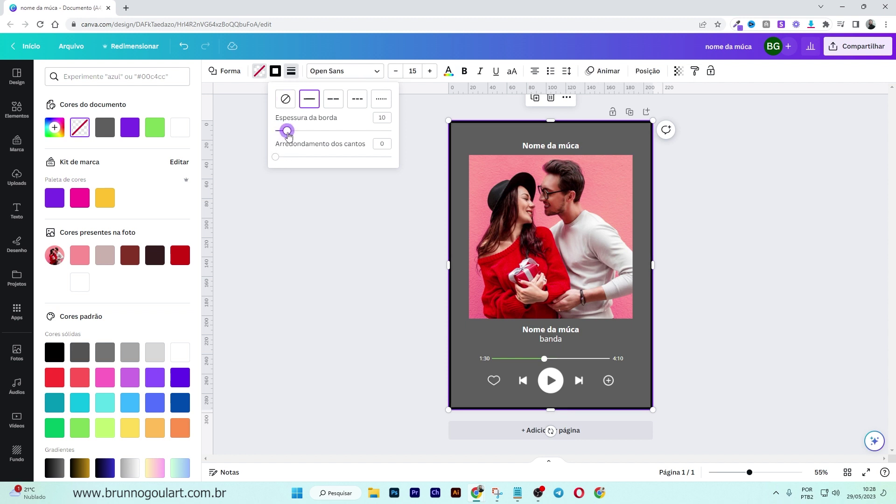
click(329, 239)
click(357, 242)
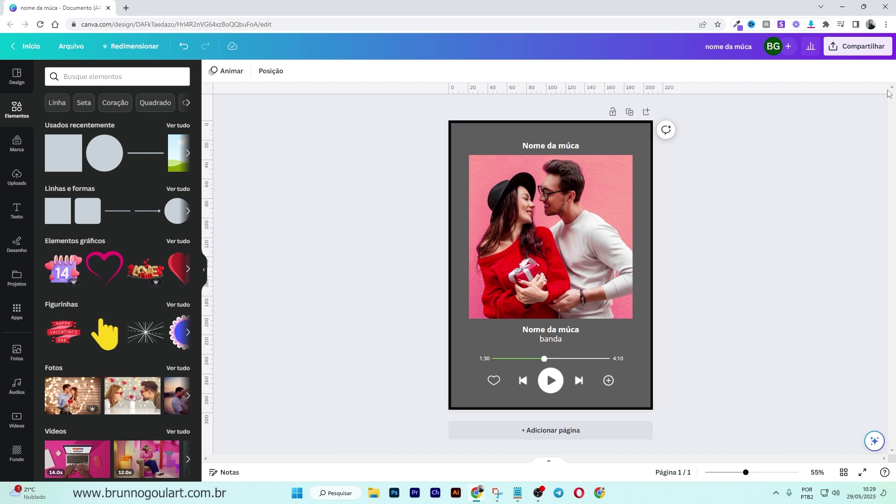
- Try white as the border colour of the page frame
click(455, 121)
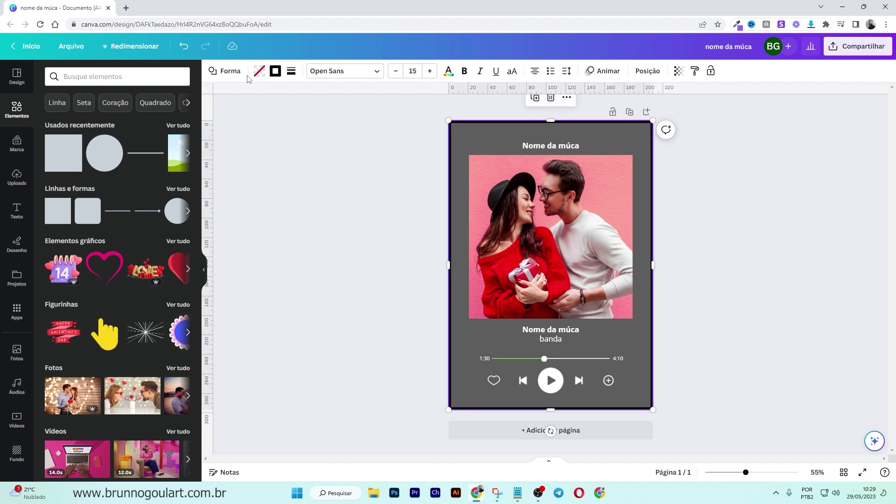
click(259, 72)
click(322, 214)
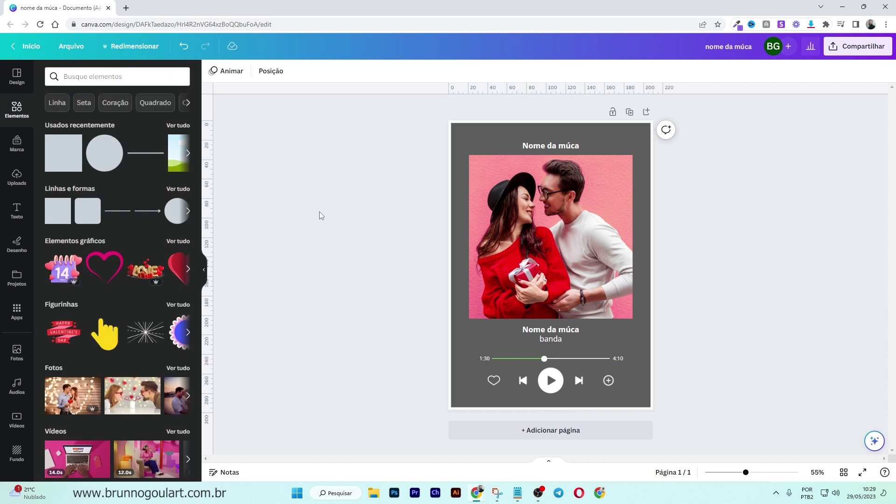
- Set the page frame's border colour to the custom dark grey #303030
click(451, 215)
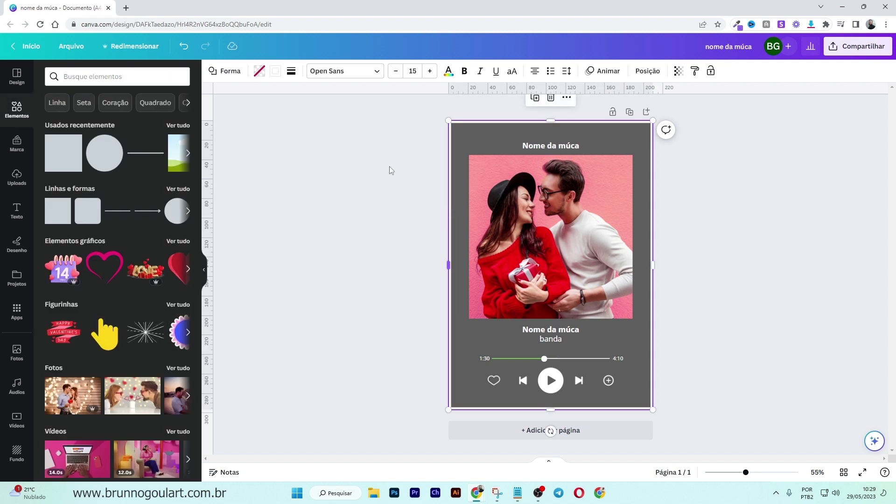
click(276, 71)
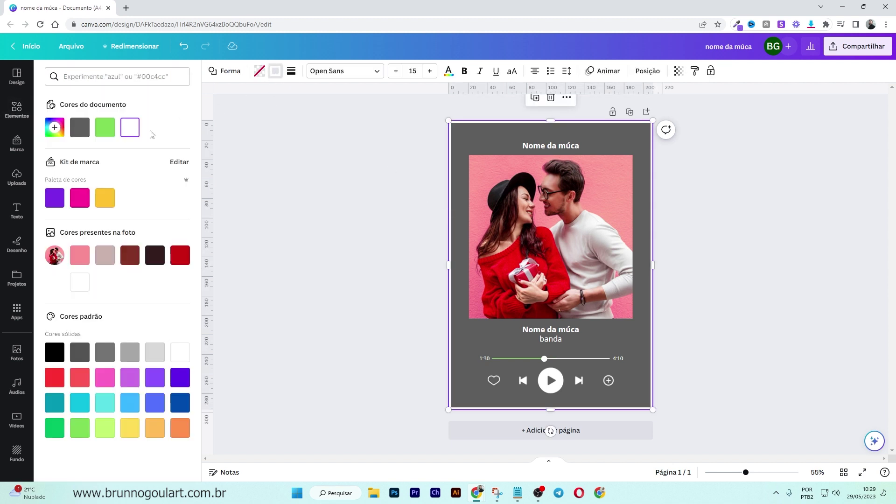
click(80, 127)
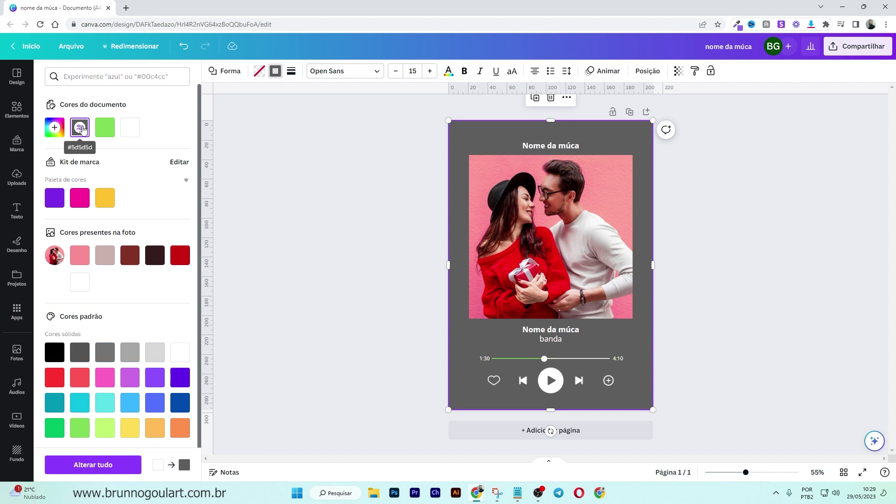
click(54, 128)
drag(55, 182, 49, 194)
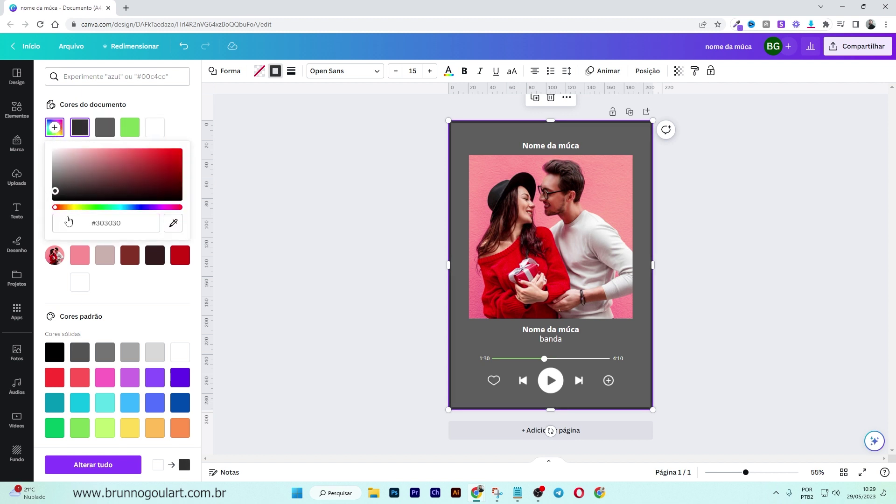
click(304, 318)
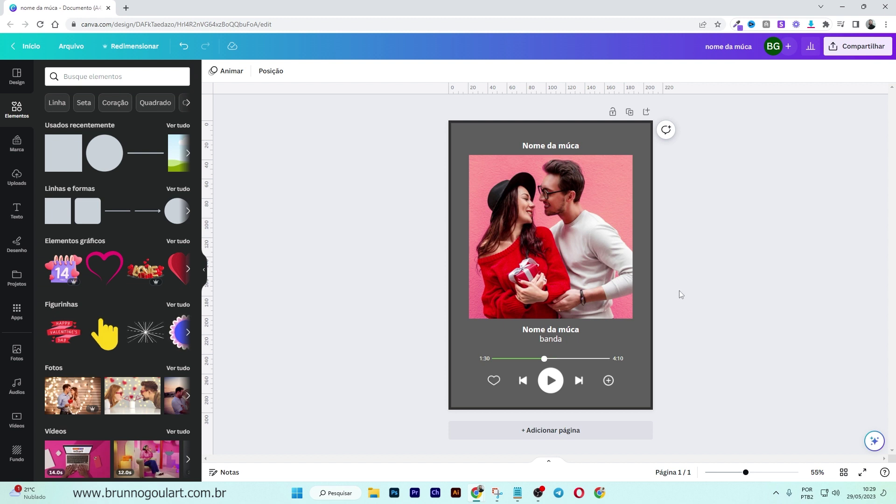
- Choose PDF para impressão as the download format and open its colour profile choices
click(864, 46)
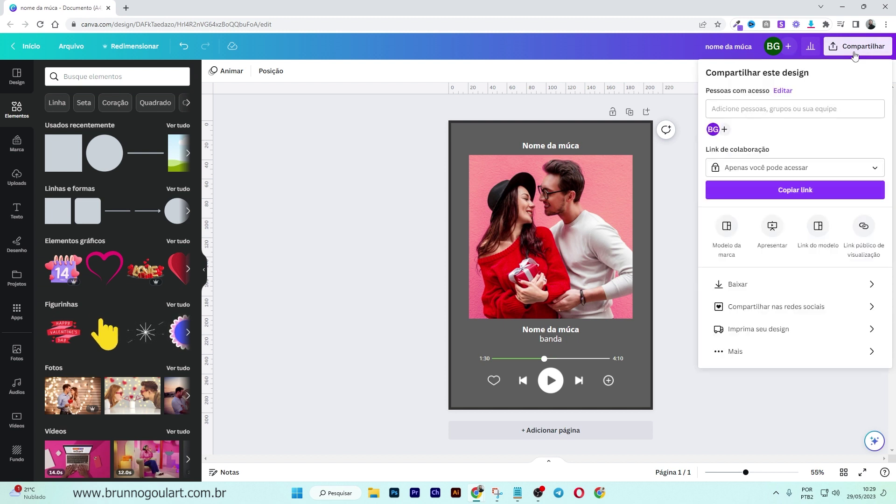
click(747, 284)
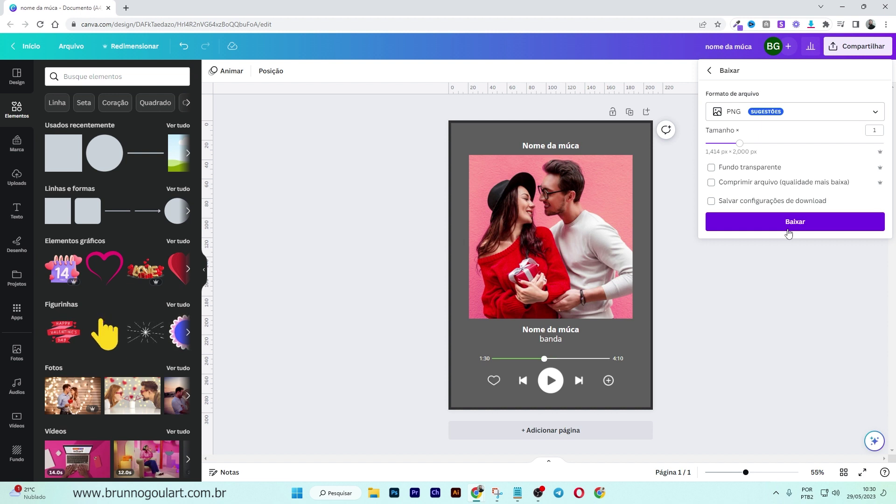
click(795, 117)
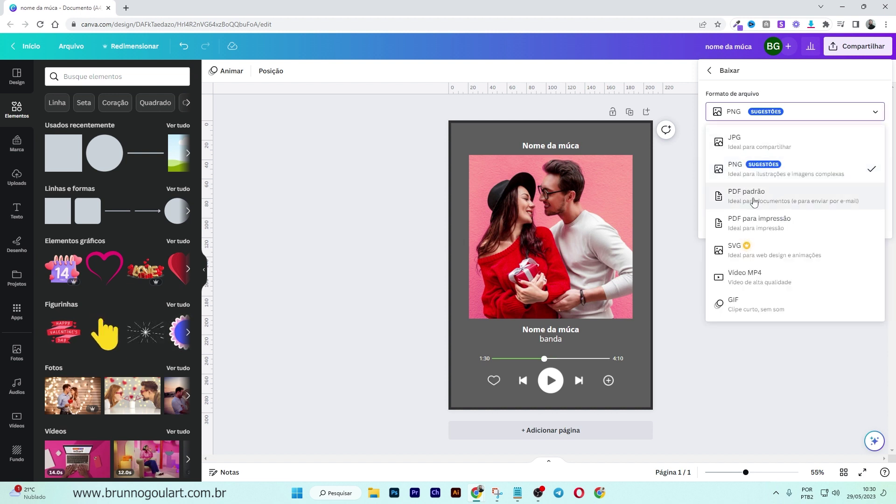
click(751, 231)
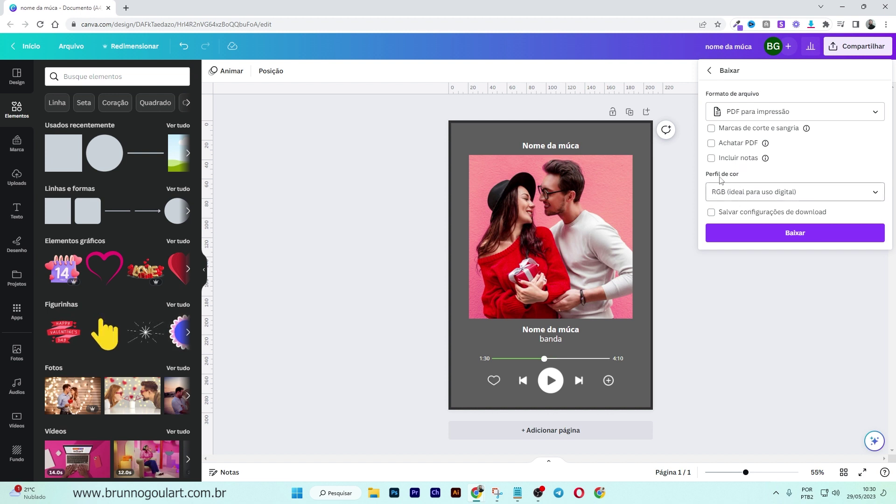
click(734, 196)
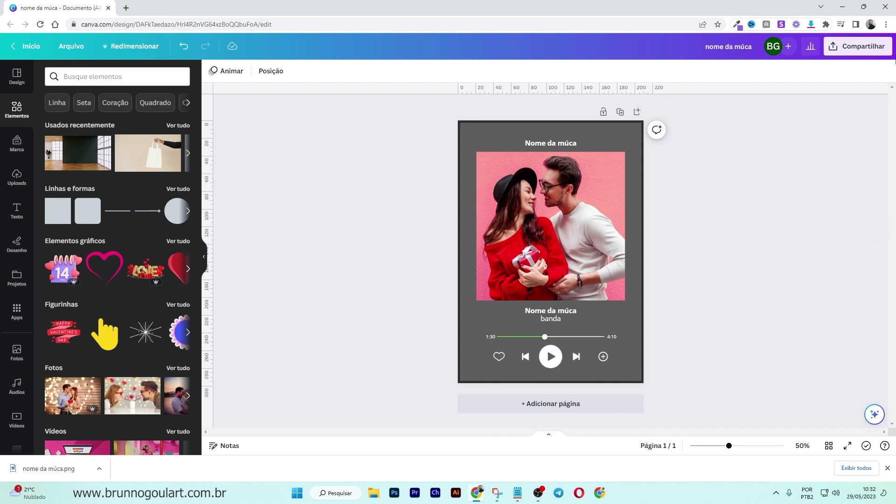
- Download the framed music-player design as a PNG and save the file under the suggested name
click(855, 48)
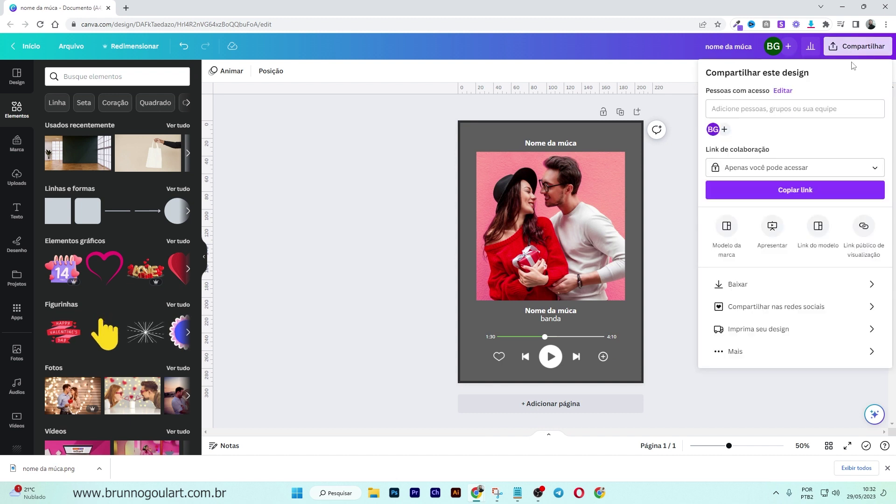
click(742, 287)
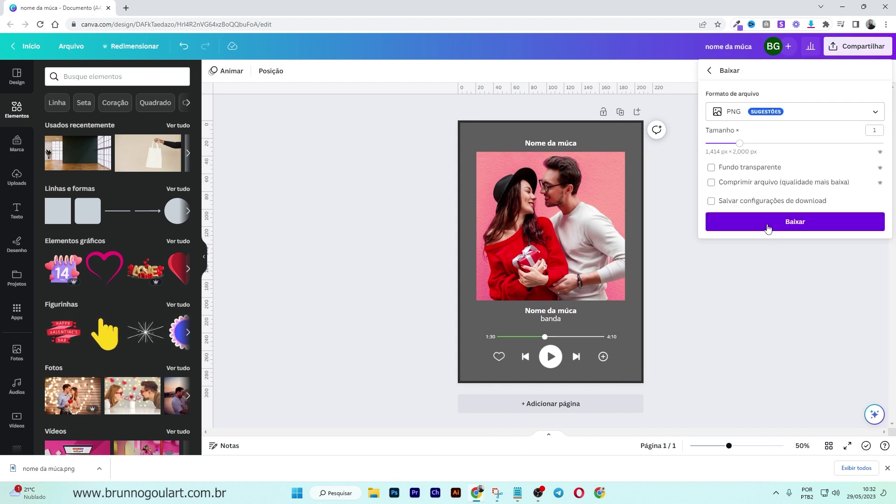
click(769, 228)
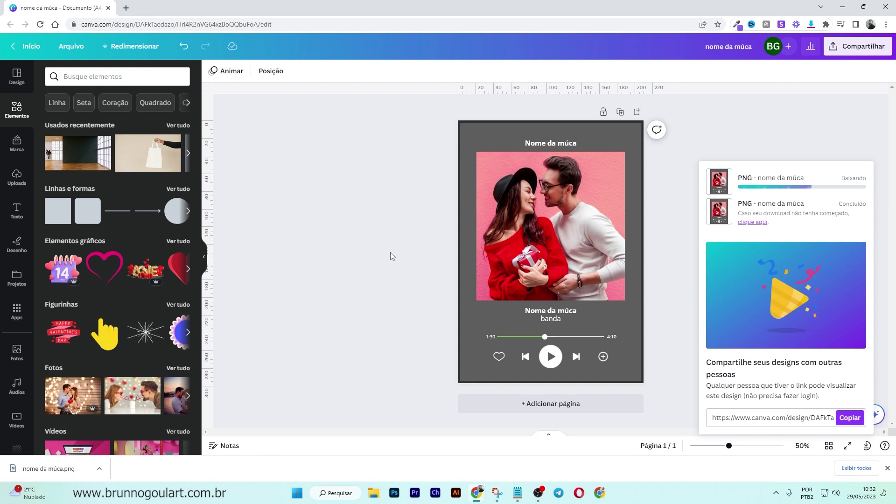
key(Return)
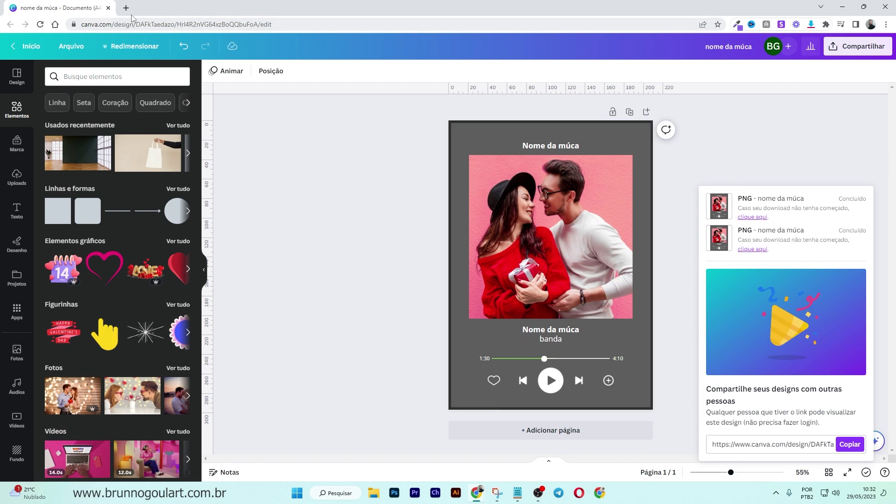
- Open the Canva home page in a new browser tab, create a blank Apresentação (16:9) design, and close the leftover home tab
key(ctrl+t)
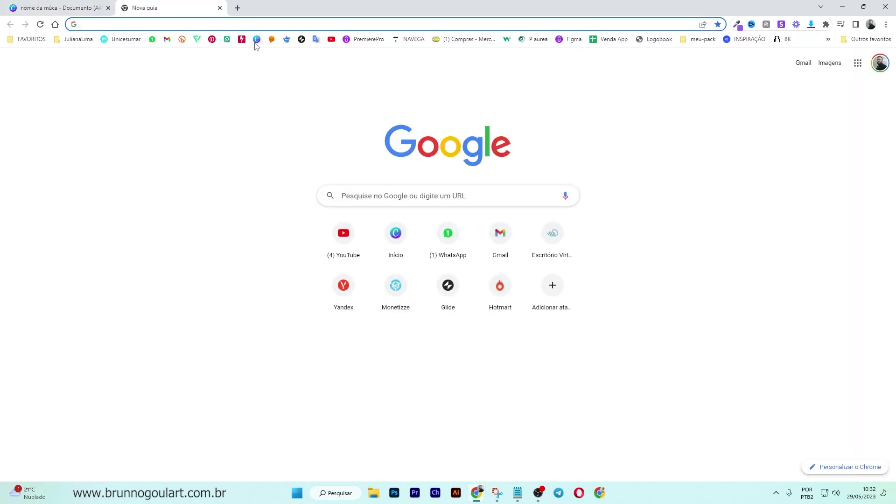
click(257, 39)
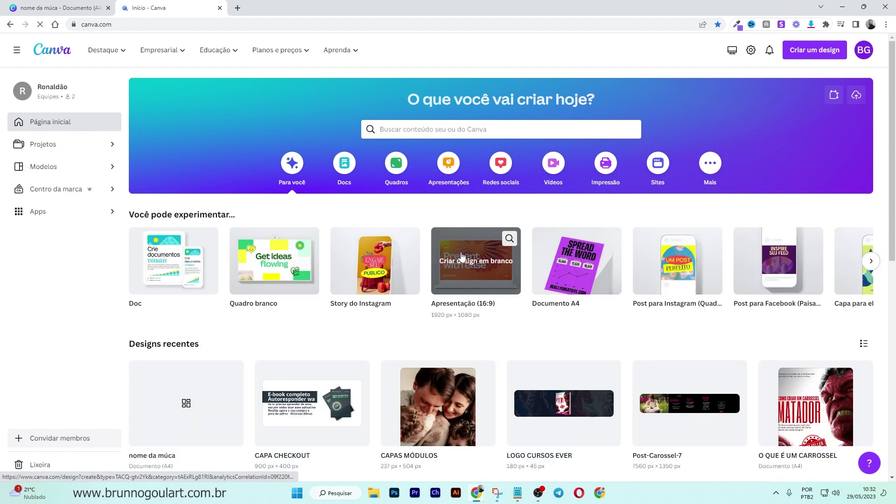
click(462, 257)
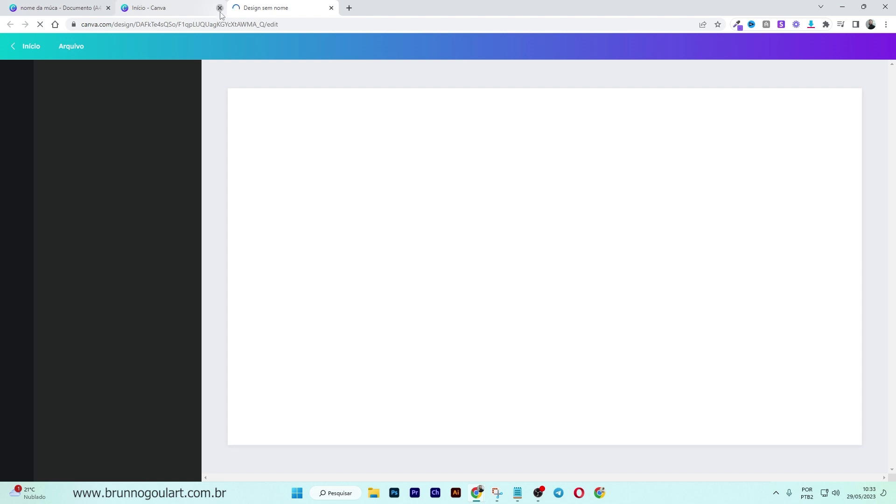
click(220, 10)
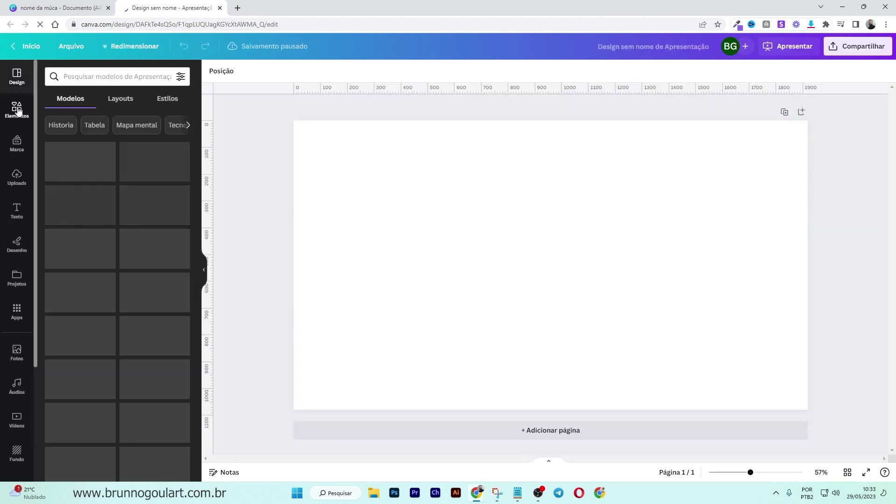
- Search the elements for "mockup" and add the photo of a room with a dark wall and wooden floor to the page
click(17, 110)
click(94, 76)
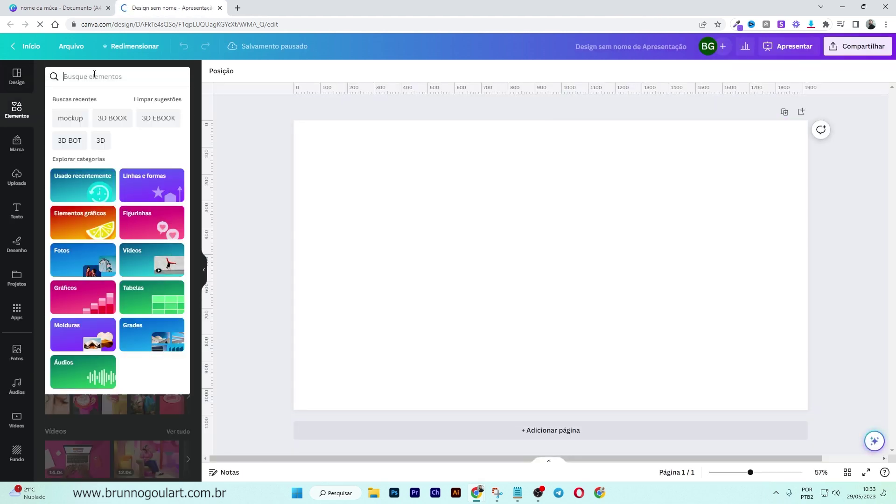
text(m)
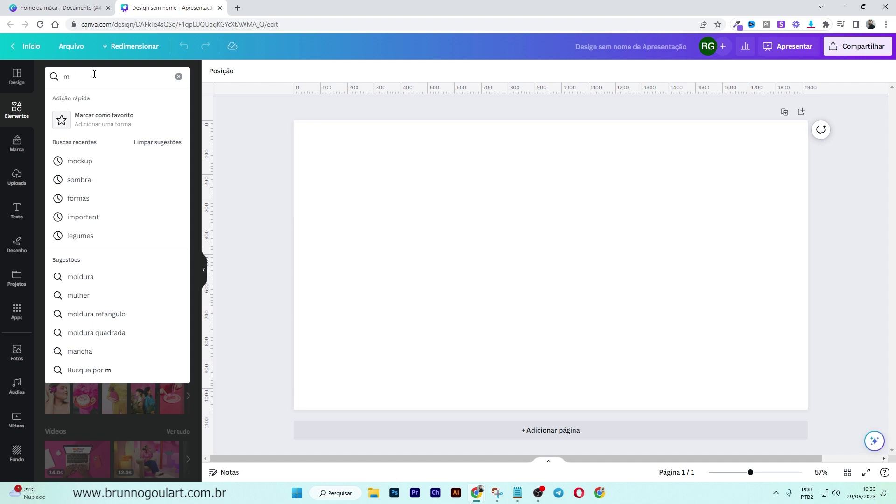
click(79, 162)
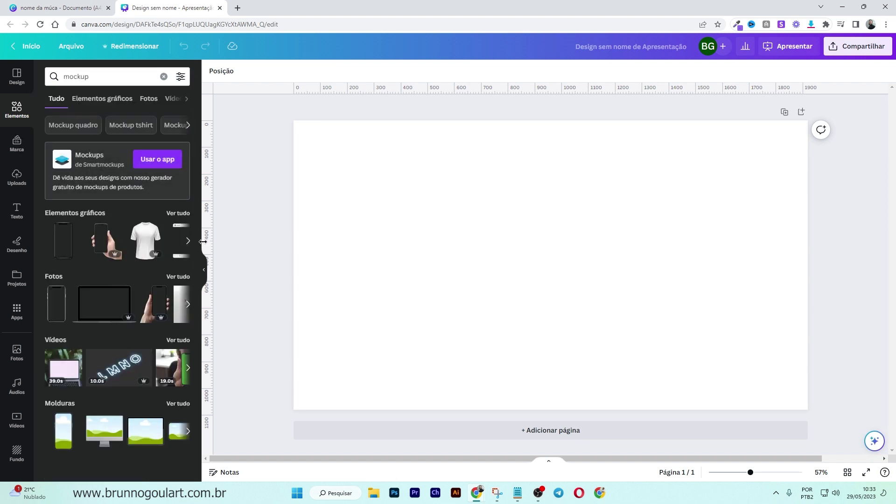
click(61, 276)
scroll(153, 301, down, 10)
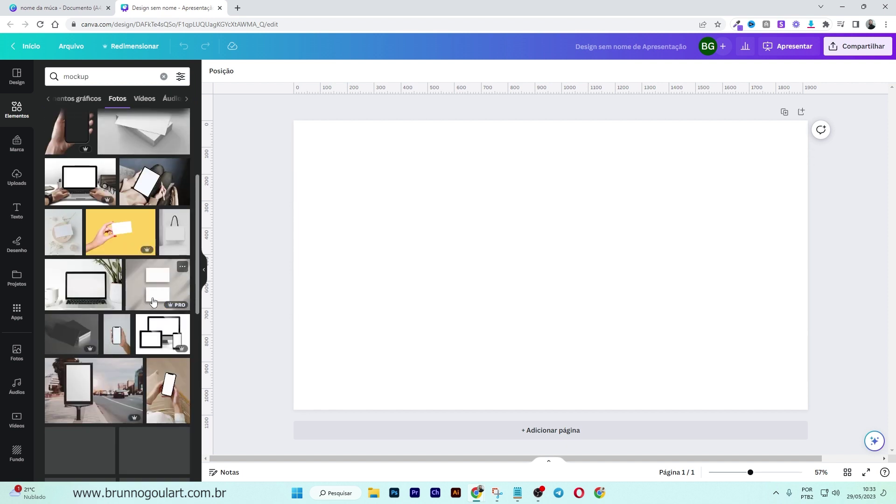
click(151, 269)
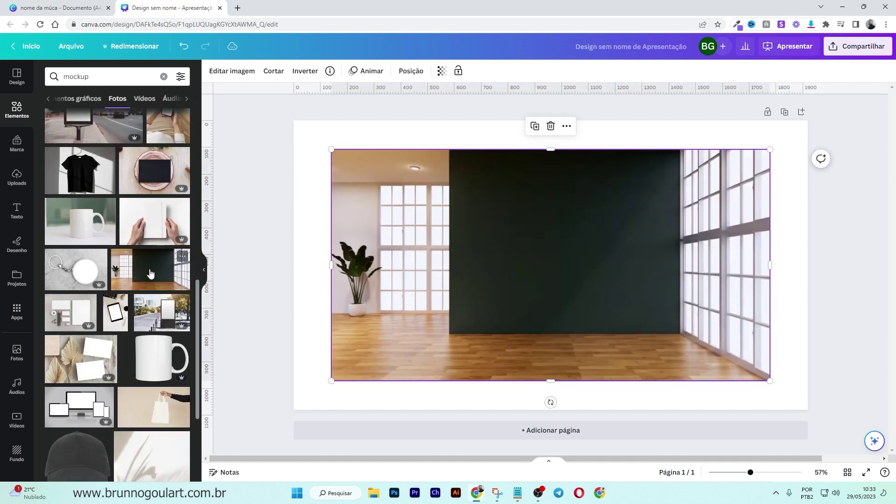
- Enlarge and reposition the room photo so that it covers the whole presentation page
drag(331, 150, 294, 130)
drag(769, 381, 825, 410)
drag(294, 129, 276, 117)
drag(395, 222, 421, 222)
drag(373, 271, 366, 270)
click(216, 257)
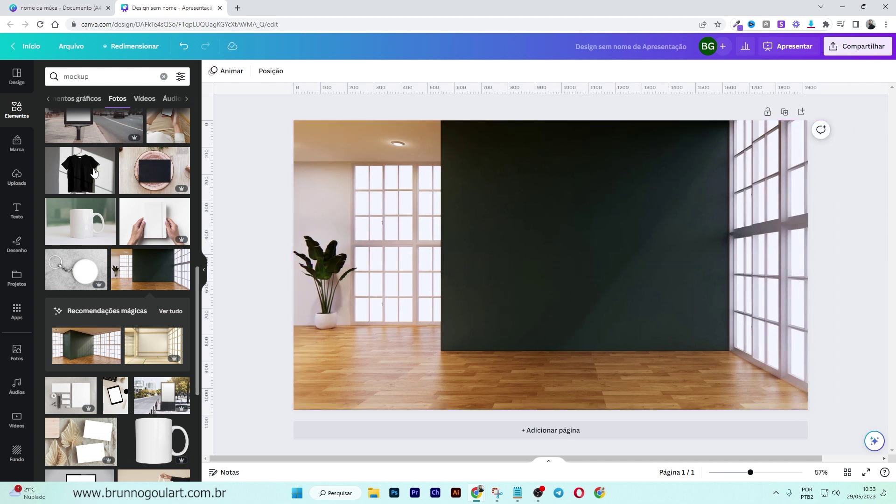
- Upload the downloaded music-player poster PNG from the computer and add it to the page
click(17, 177)
click(120, 103)
scroll(399, 348, down, 5)
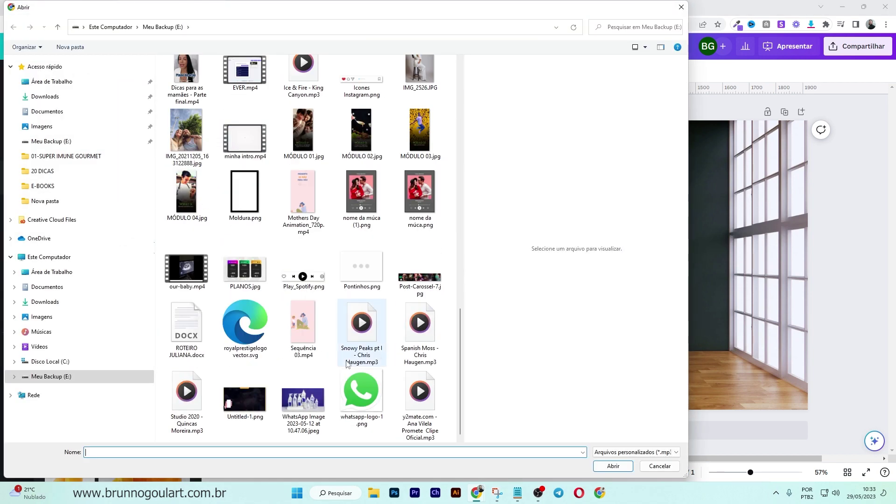
click(44, 66)
click(219, 249)
click(614, 466)
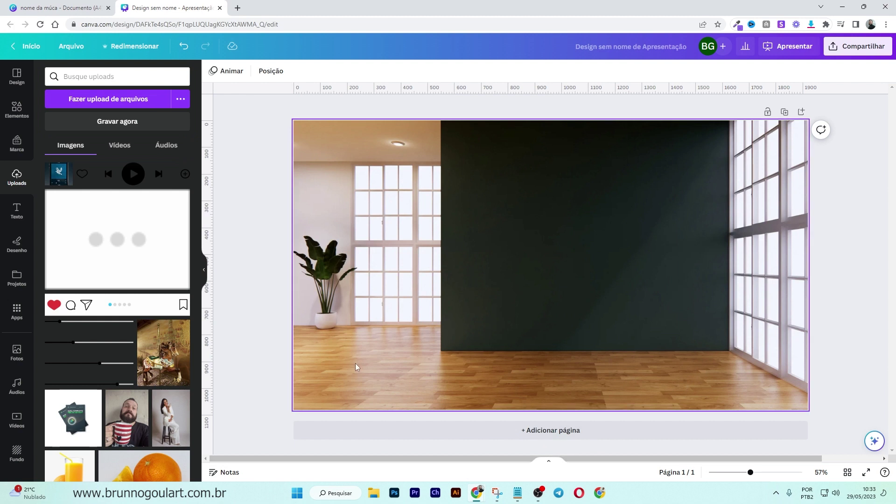
click(99, 245)
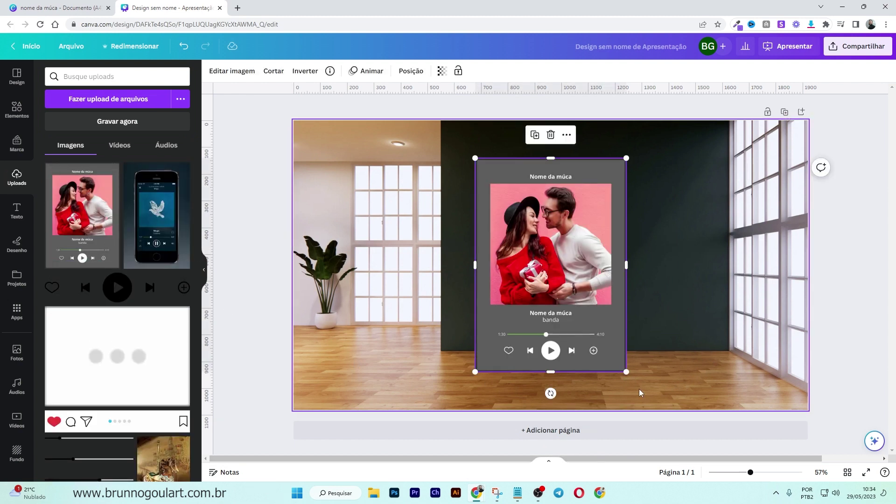
- Shrink the poster image to about 200 px wide and place it on the upper middle of the dark wall
drag(626, 372, 530, 235)
drag(504, 204, 587, 225)
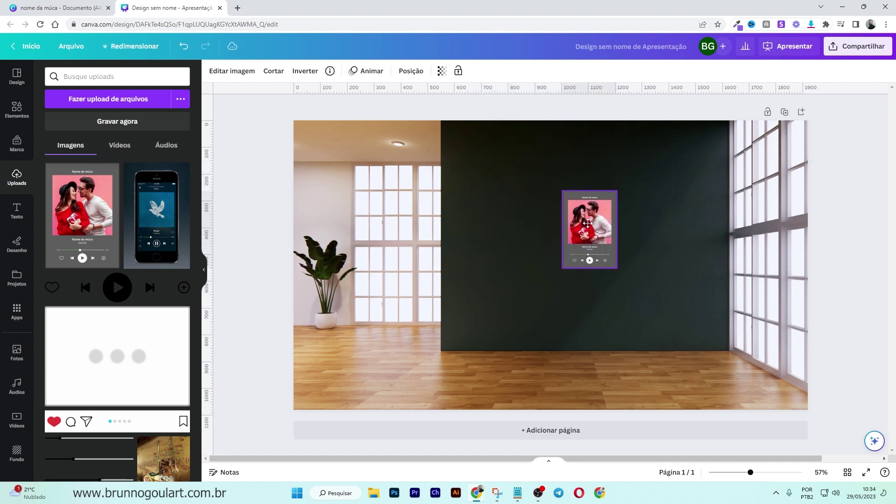
click(265, 223)
- Add a Projetada shadow effect to the poster image on the wall
click(601, 250)
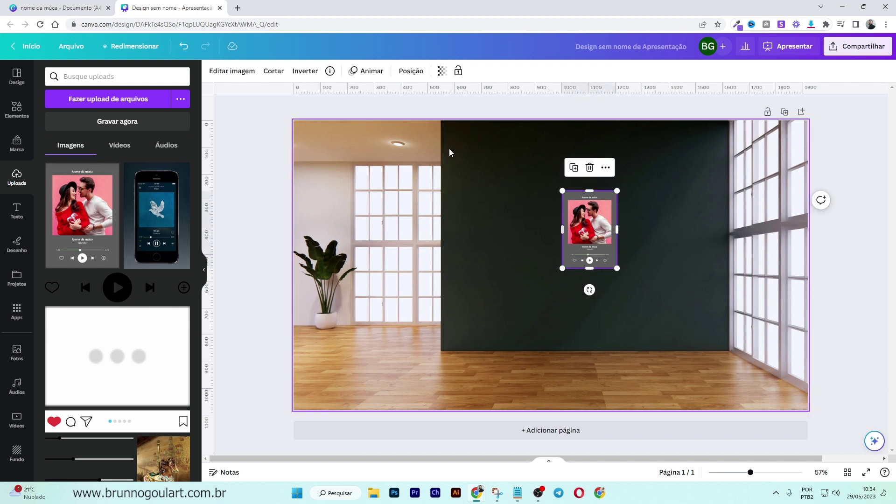
click(251, 74)
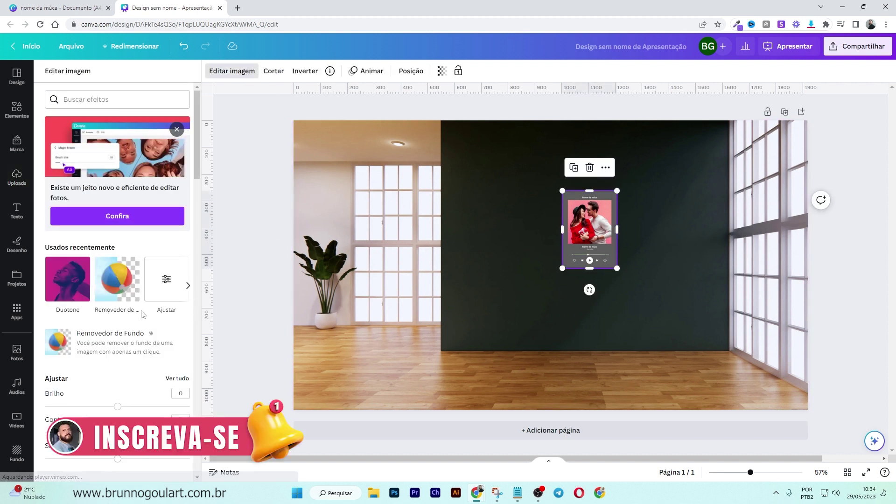
click(188, 291)
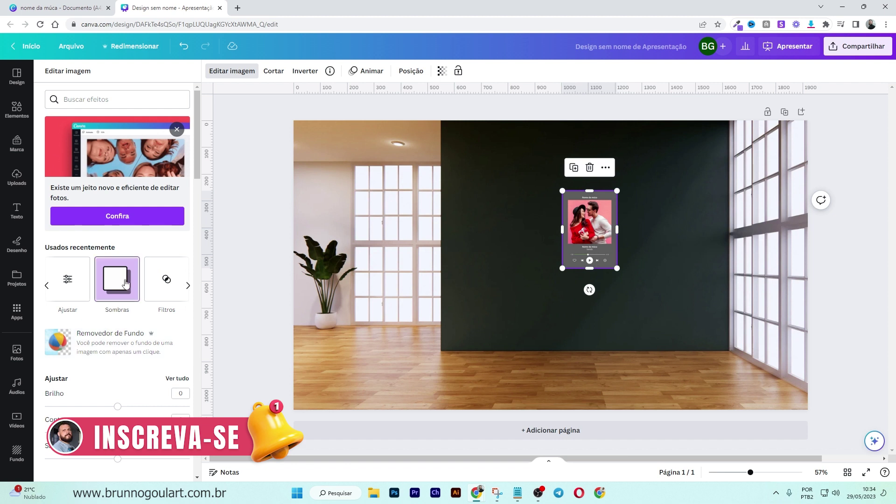
click(134, 295)
click(165, 124)
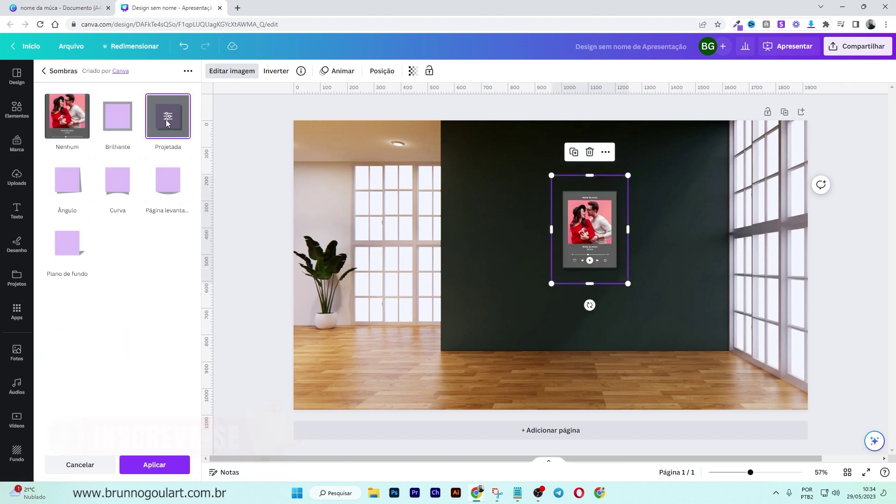
- Increase the blur and lower the transparency value of the poster's projected shadow, and apply the effect
click(164, 109)
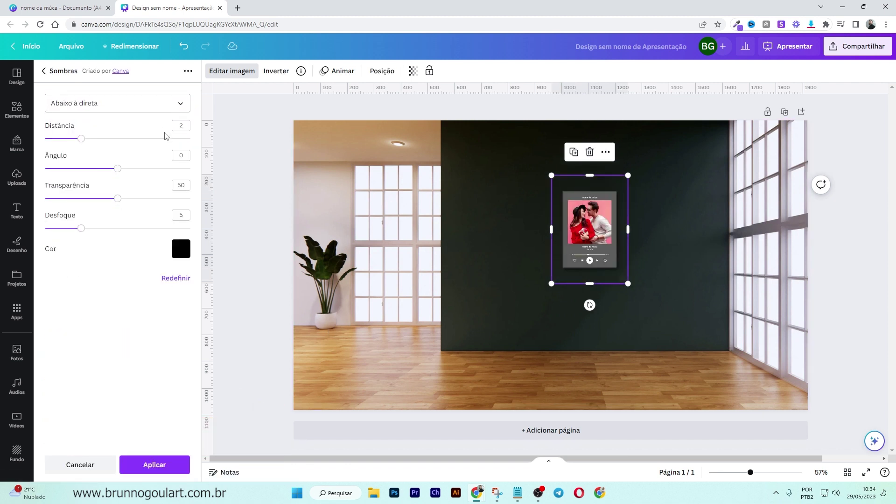
drag(81, 230, 132, 229)
drag(119, 199, 94, 200)
click(149, 463)
click(254, 317)
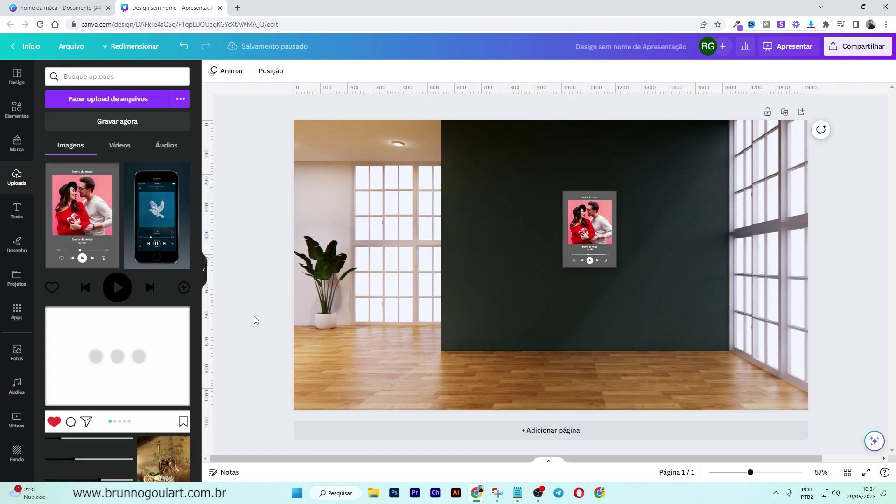